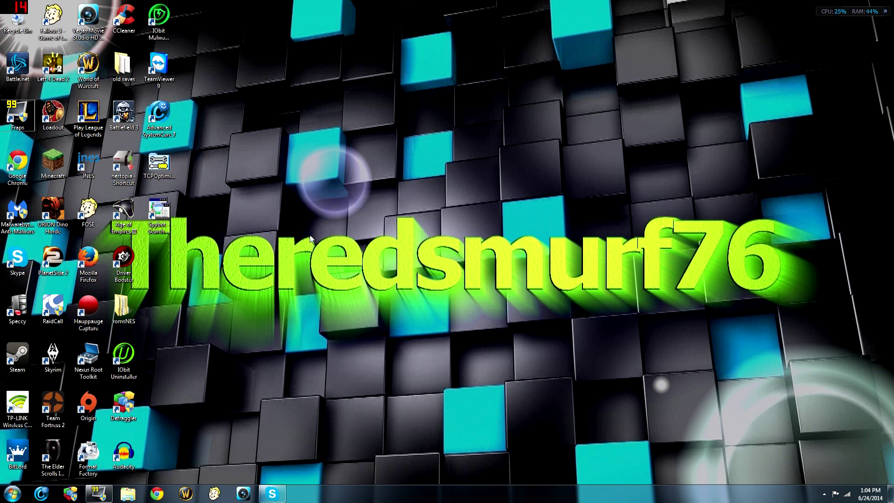
Open Malwarebytes Anti-Malware and start a Threat Scan, skipping the database update.
double_click(18, 212)
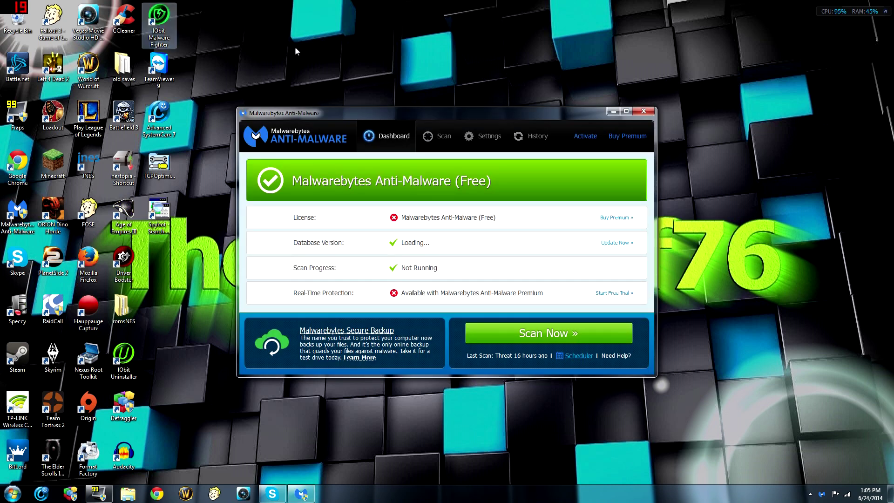
left_click(18, 213)
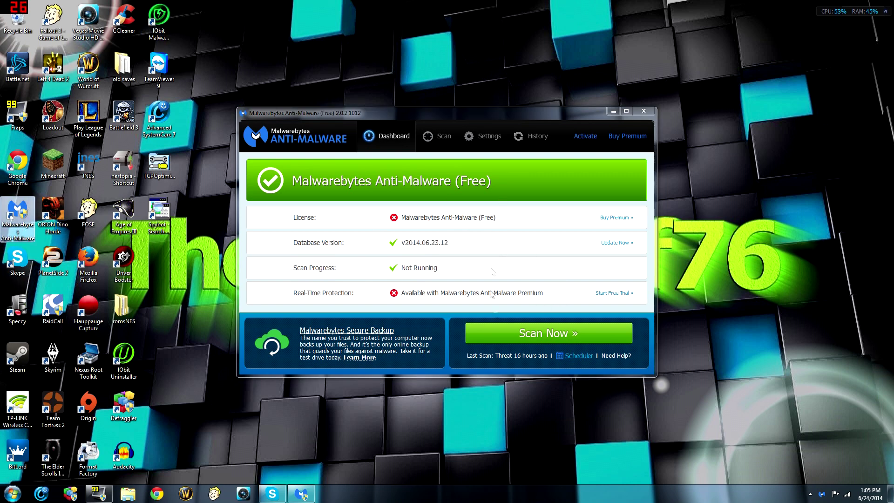
left_click(436, 142)
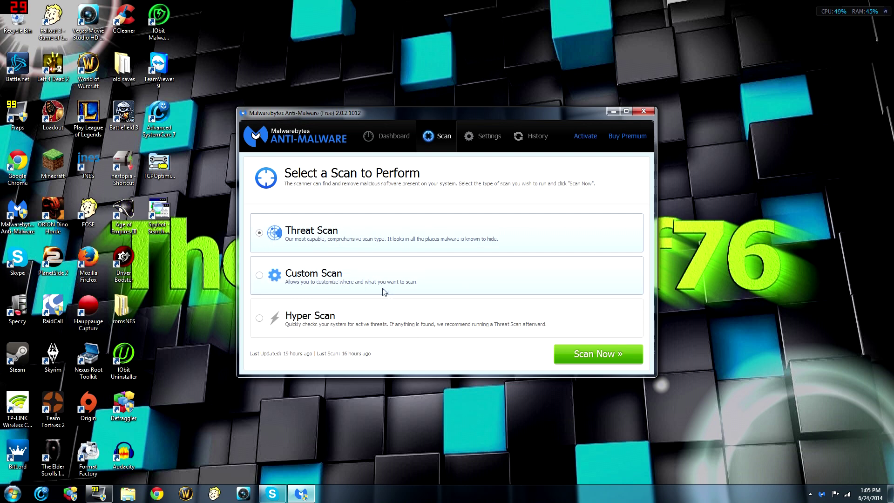
left_click(593, 358)
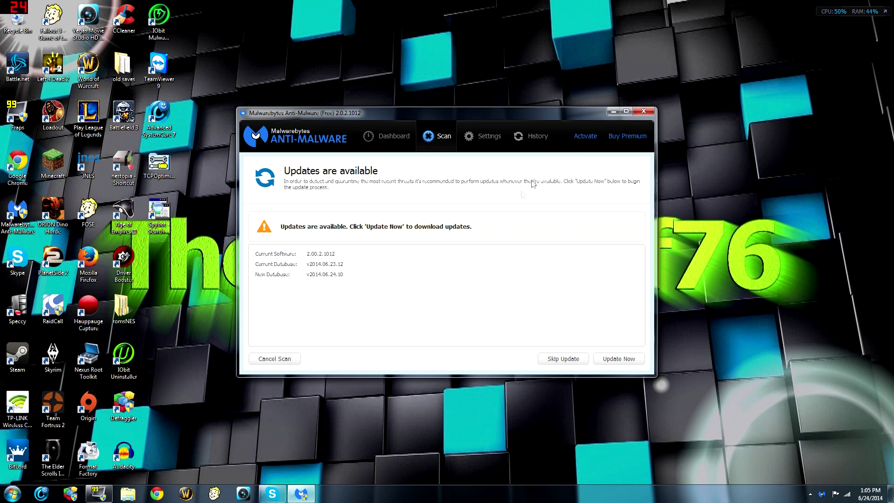
left_click(577, 361)
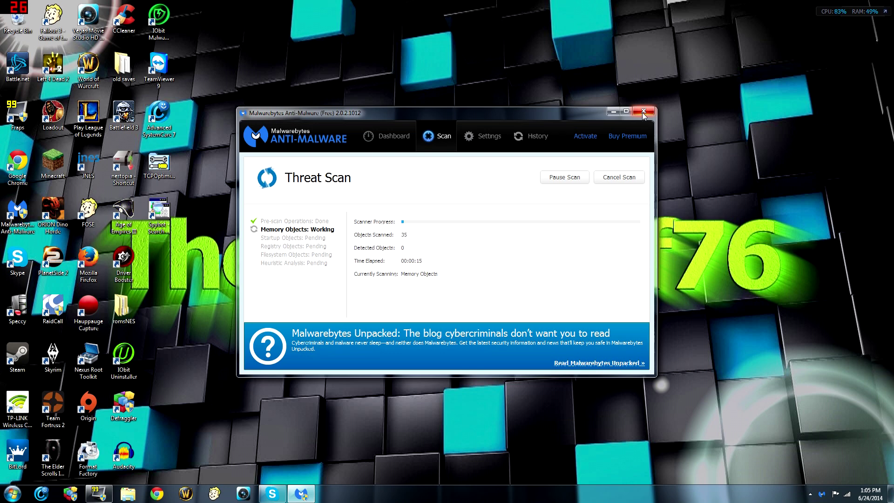
Cancel the running threat scan and close Malwarebytes Anti-Malware.
left_click(616, 179)
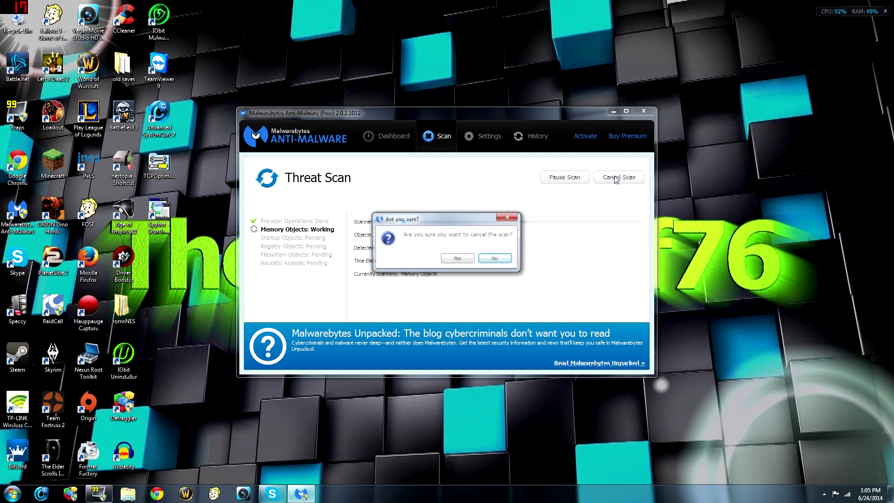
left_click(460, 259)
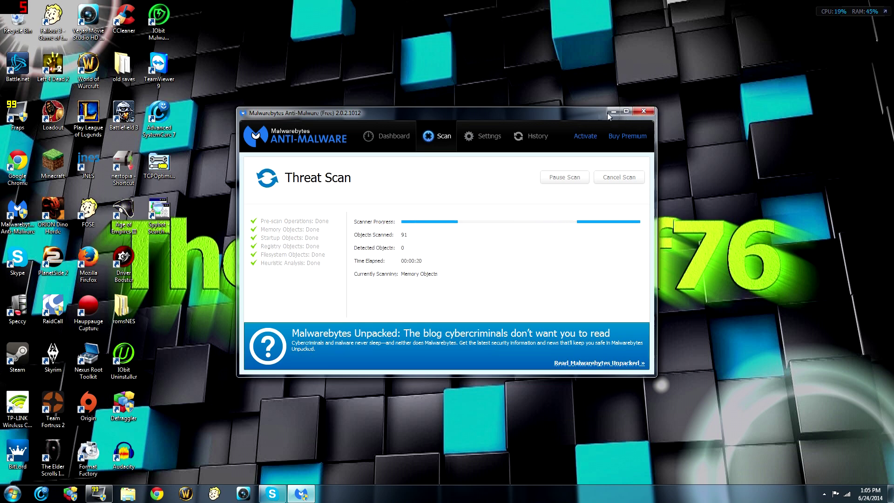
left_click(644, 110)
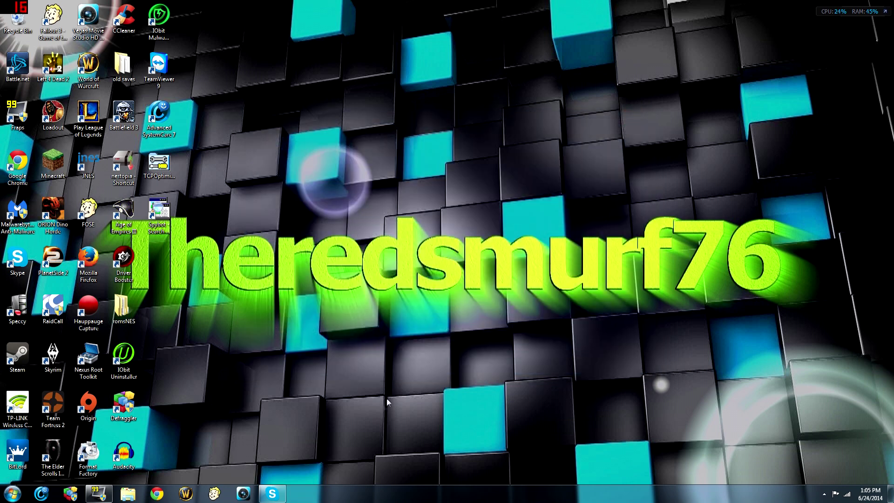
Quit Skype, which is still running in the background.
right_click(275, 495)
left_click(291, 426)
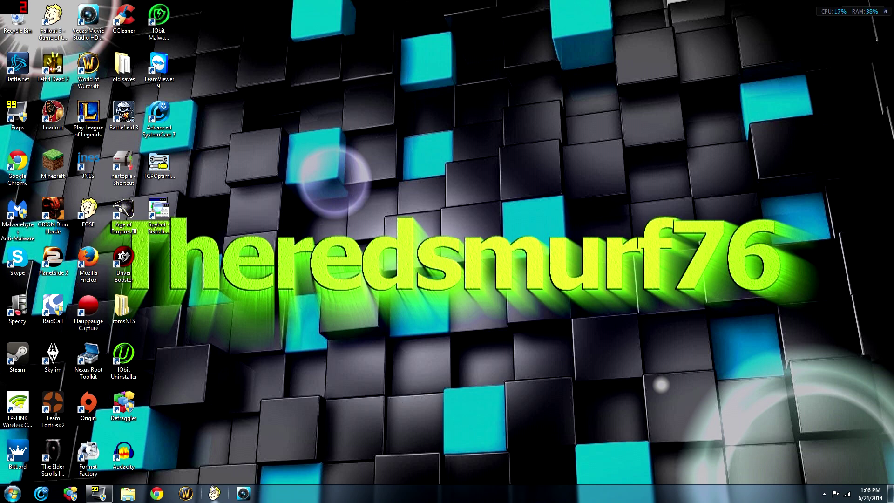
Open CCleaner, analyze the system for removable files with the preset cleaning items, and close the program.
left_click(13, 493)
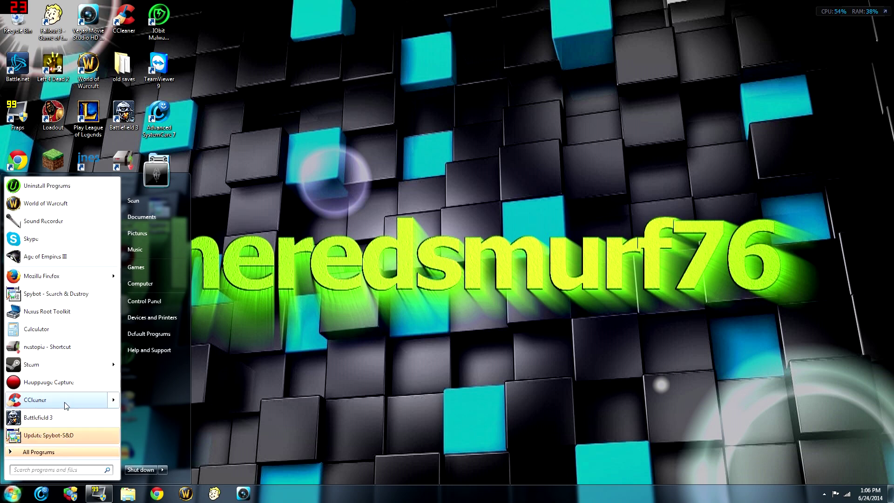
mouse_move(60, 403)
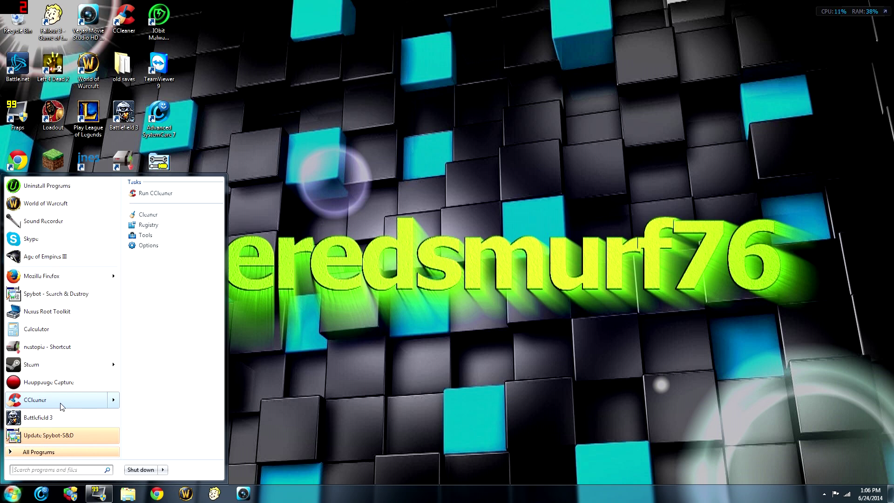
left_click(61, 403)
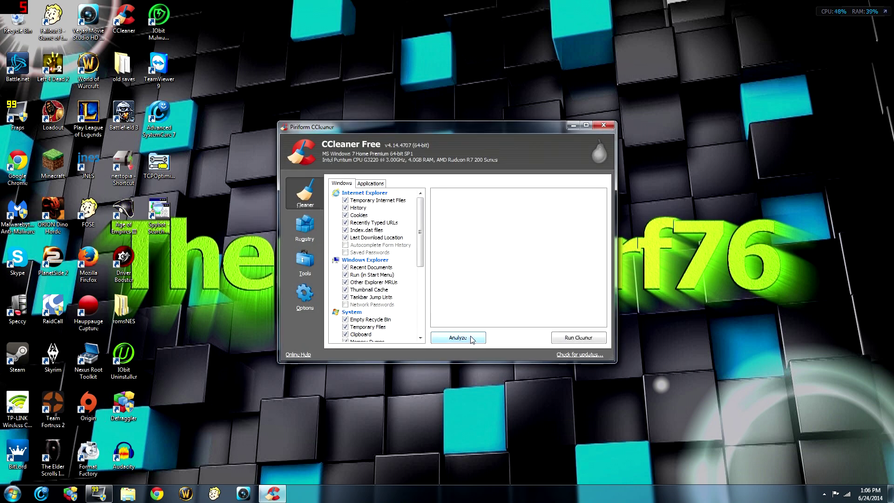
left_click(471, 339)
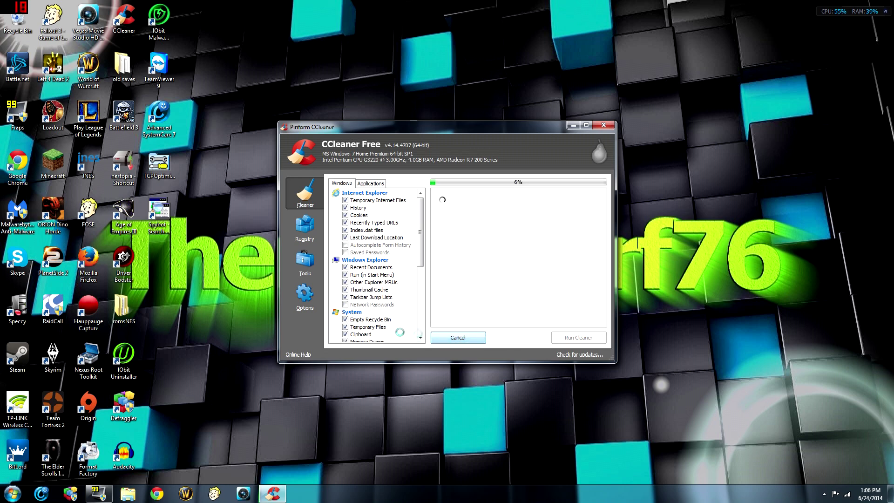
left_click(604, 124)
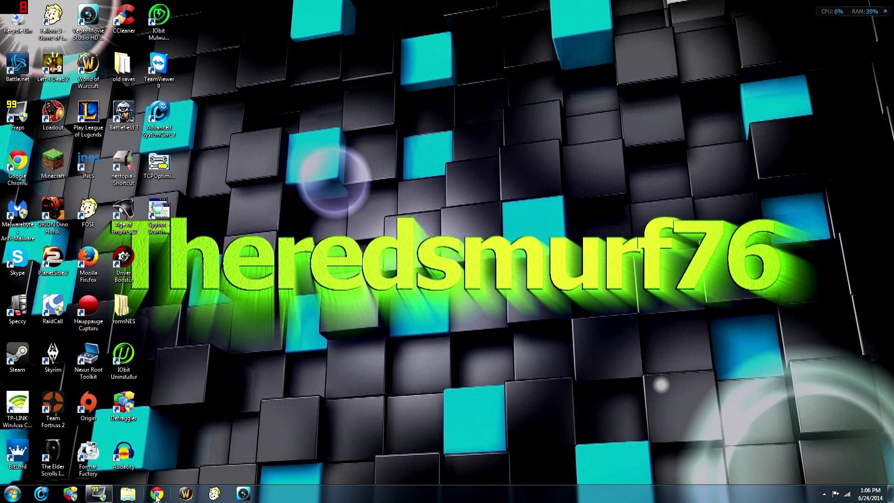
In Google Chrome, clear browsing history, download history, cookies, cache and saved Autofill data from the beginning of time, and close the settings page.
left_click(157, 493)
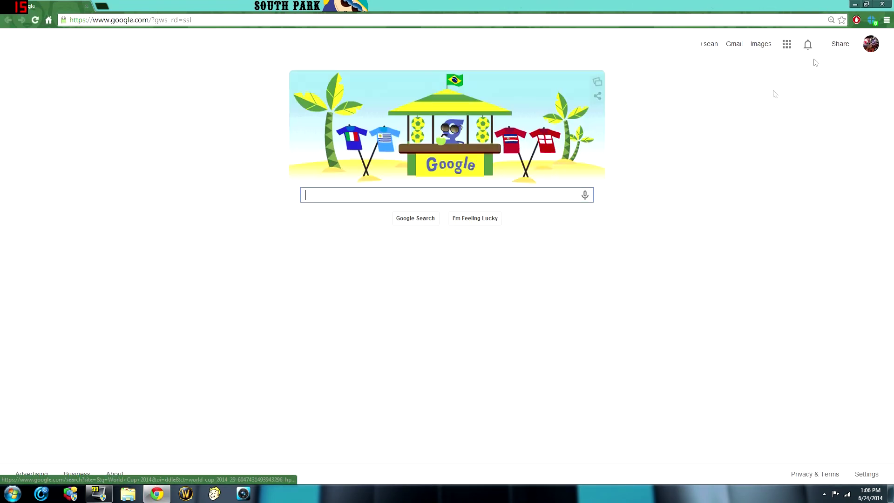
left_click(886, 22)
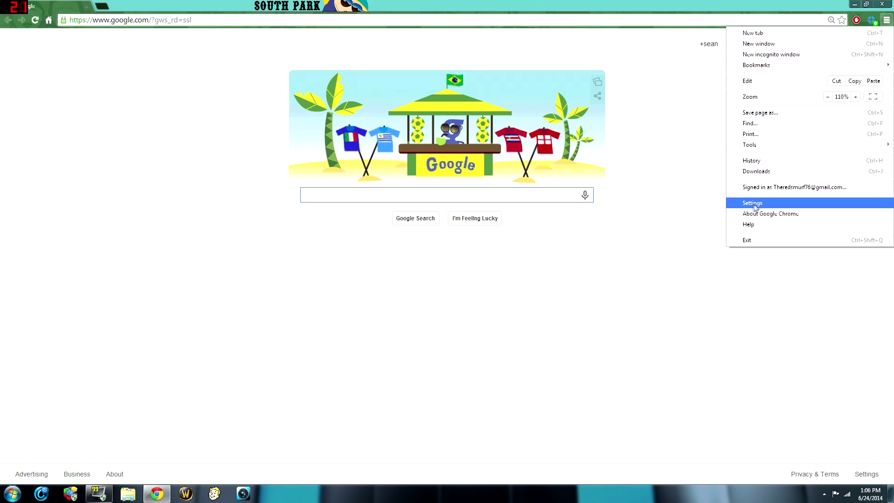
left_click(755, 161)
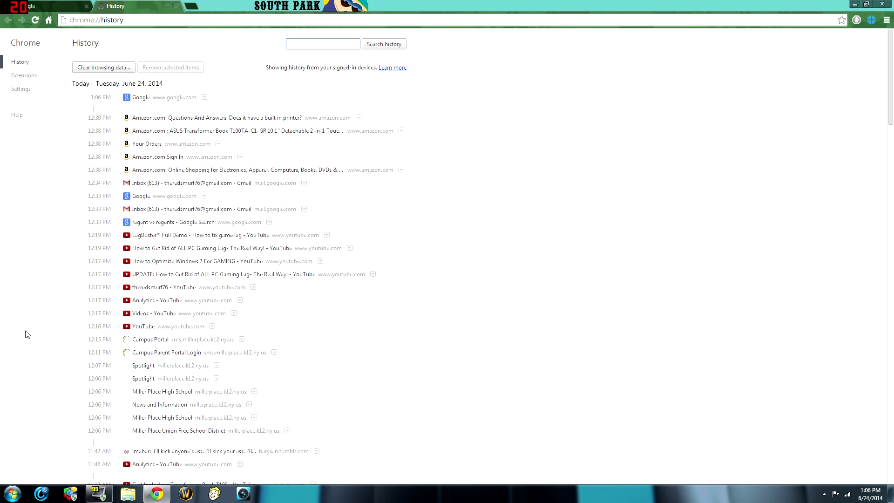
scroll(162, 240, "down", 3)
scroll(162, 239, "up", 3)
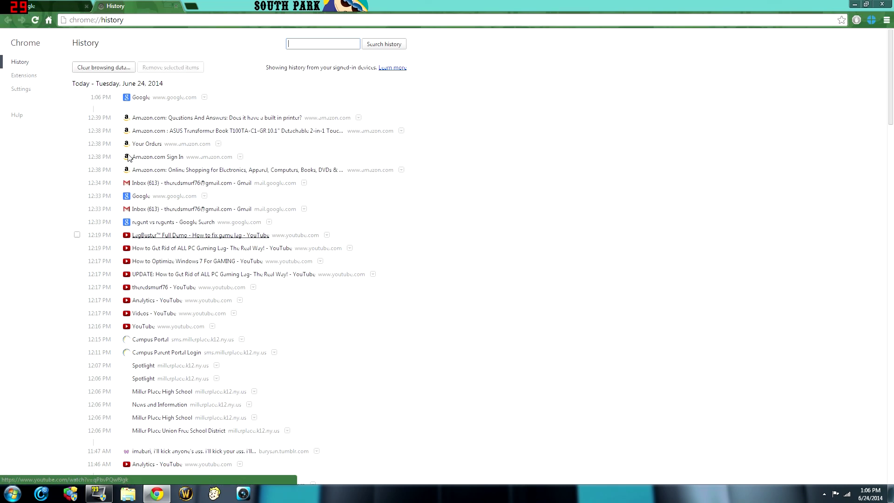
left_click(110, 66)
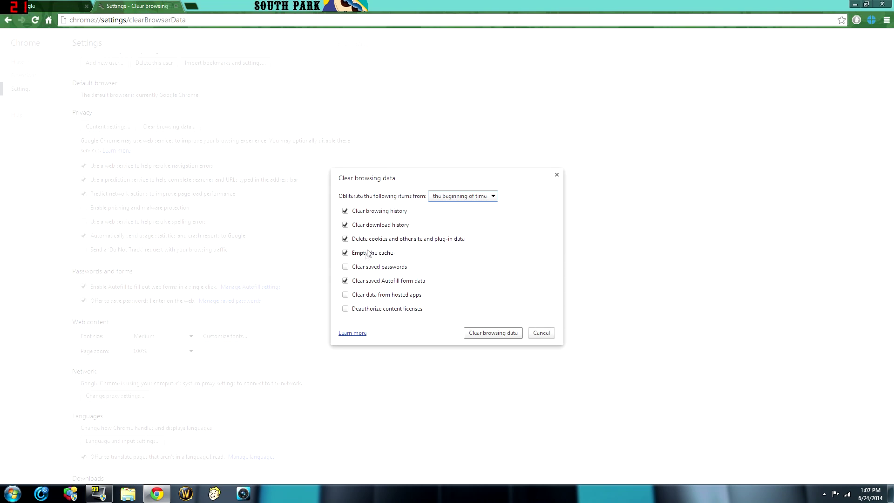
left_click(489, 334)
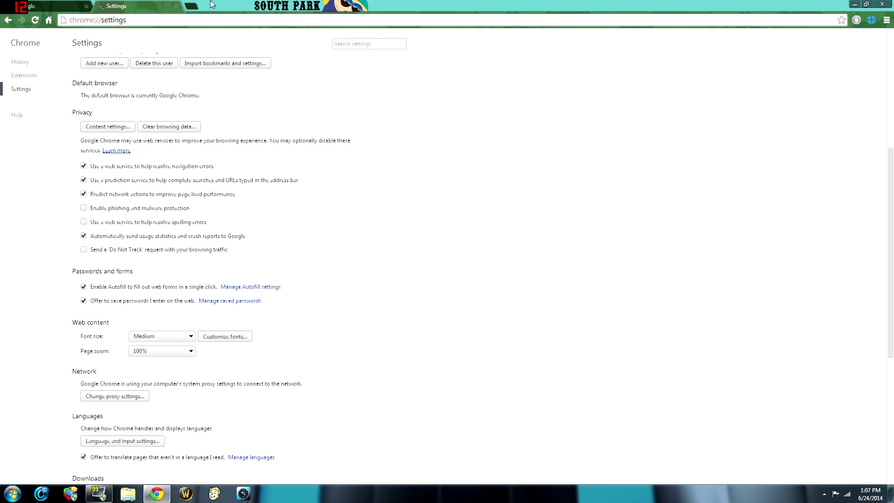
left_click(178, 7)
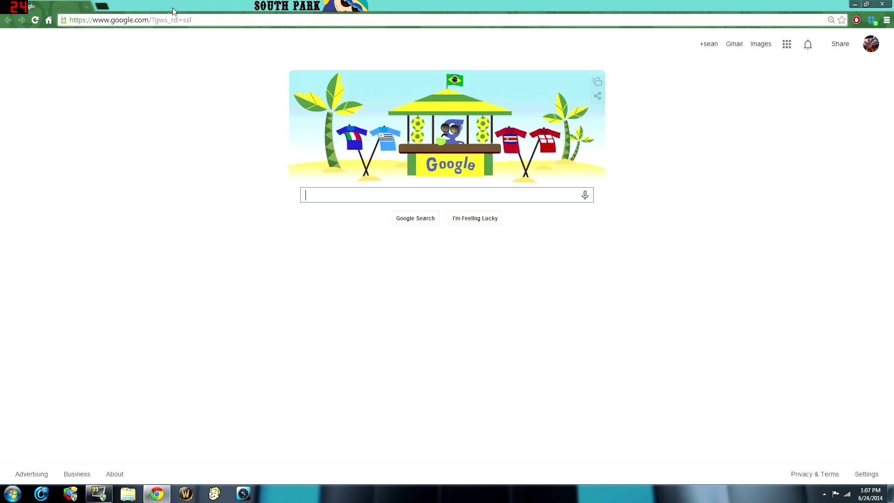
On Chrome's extensions page, disable and re-enable the Google Docs extension, and close the browser.
left_click(886, 20)
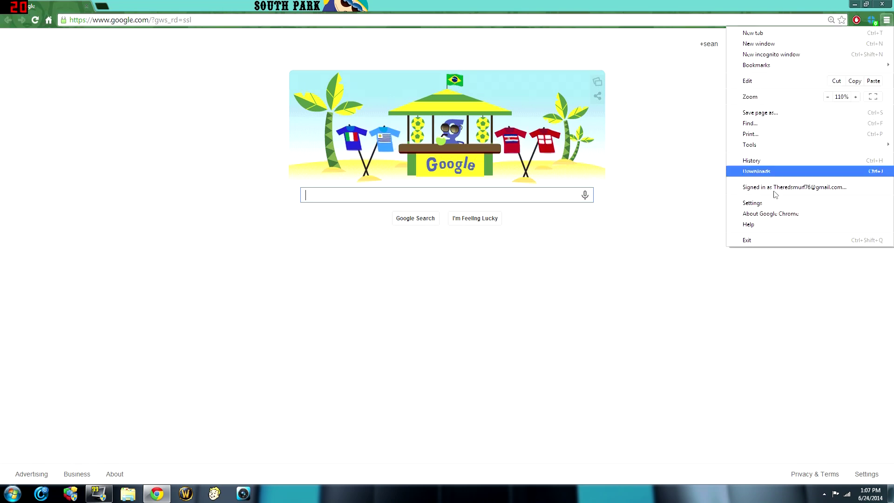
left_click(764, 203)
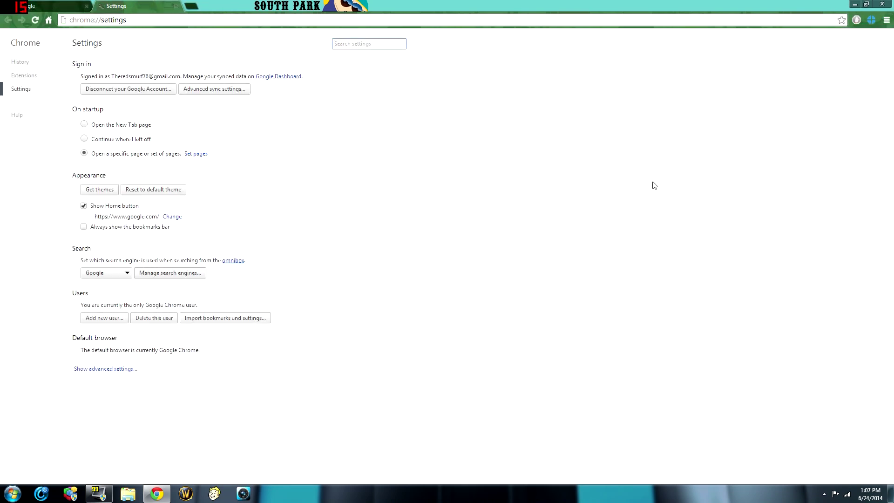
left_click(27, 76)
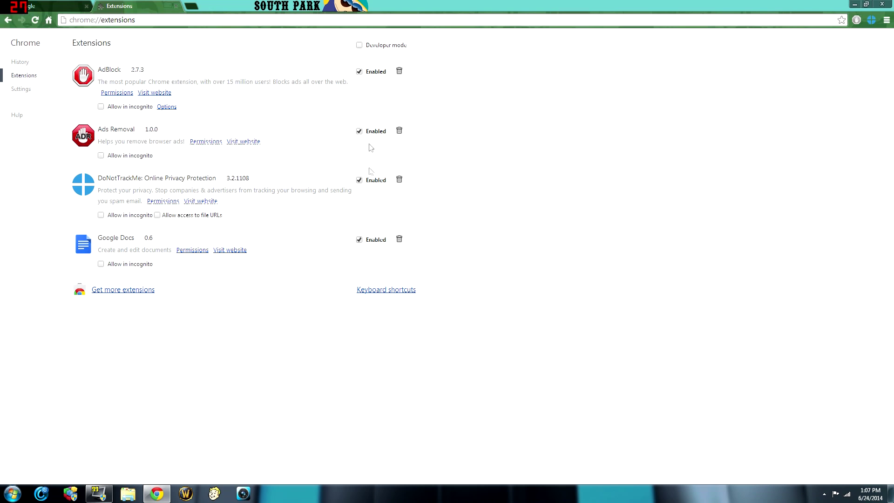
left_click(359, 240)
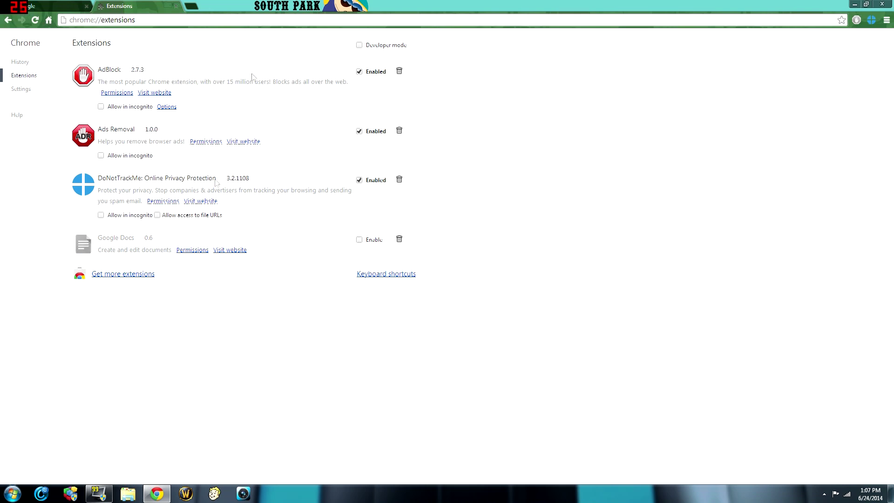
left_click(359, 239)
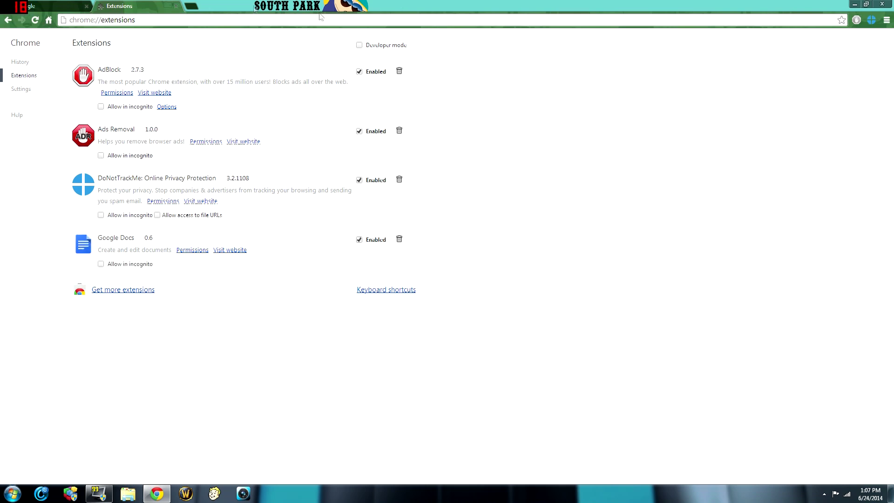
left_click(175, 6)
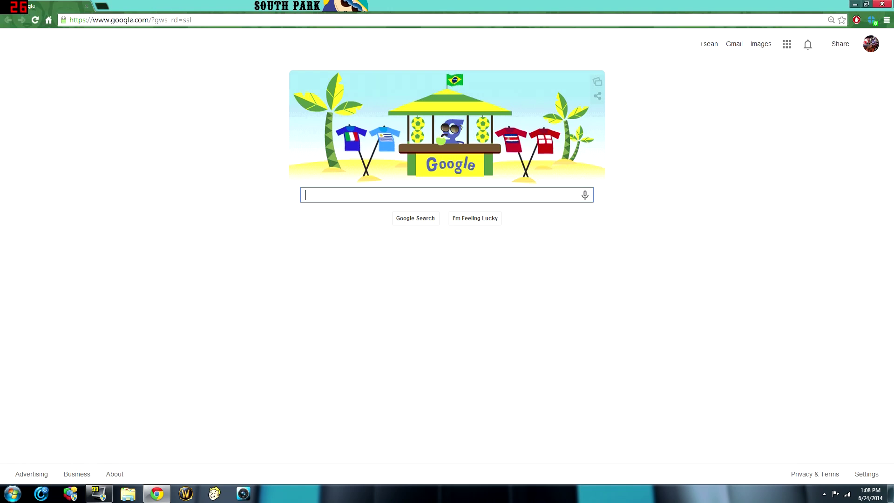
key("super+d")
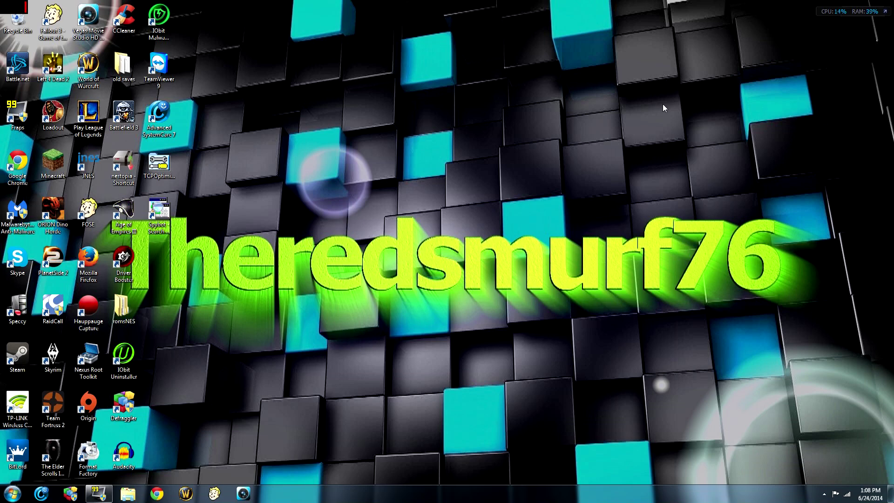
left_click(88, 116)
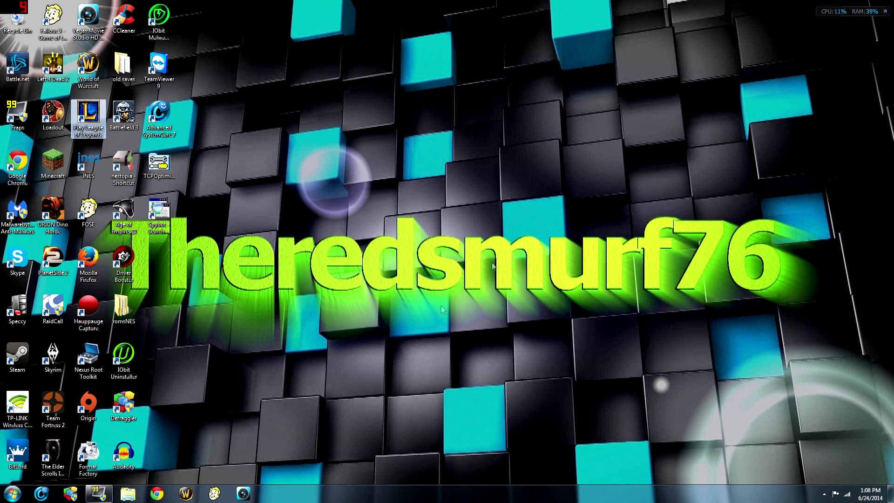
Launch System Configuration through Run with the command msconfig and show its general startup selection options.
left_click(13, 493)
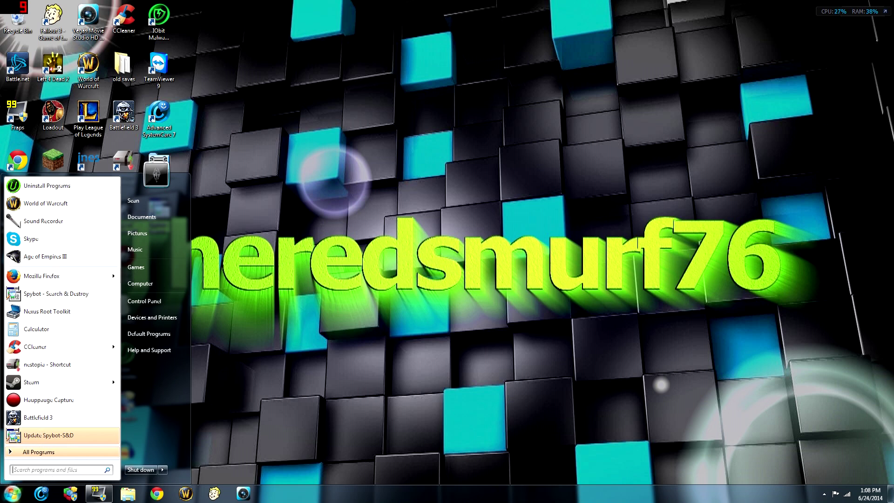
type("run")
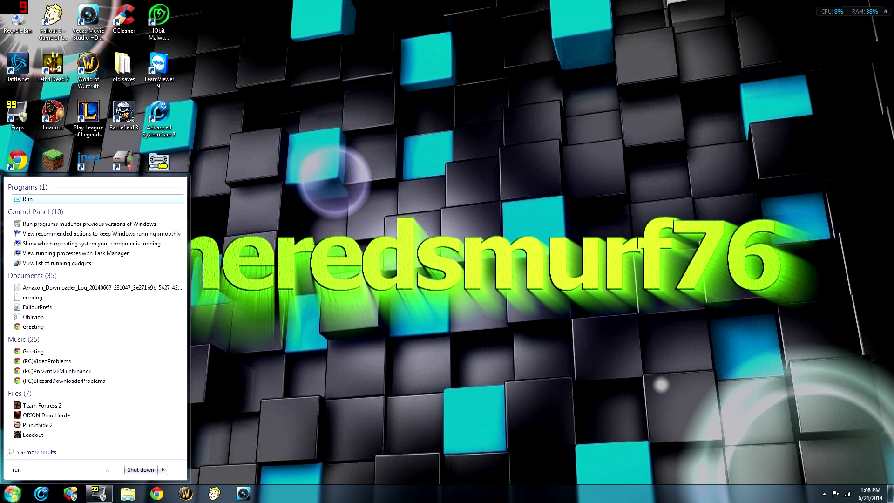
left_click(66, 197)
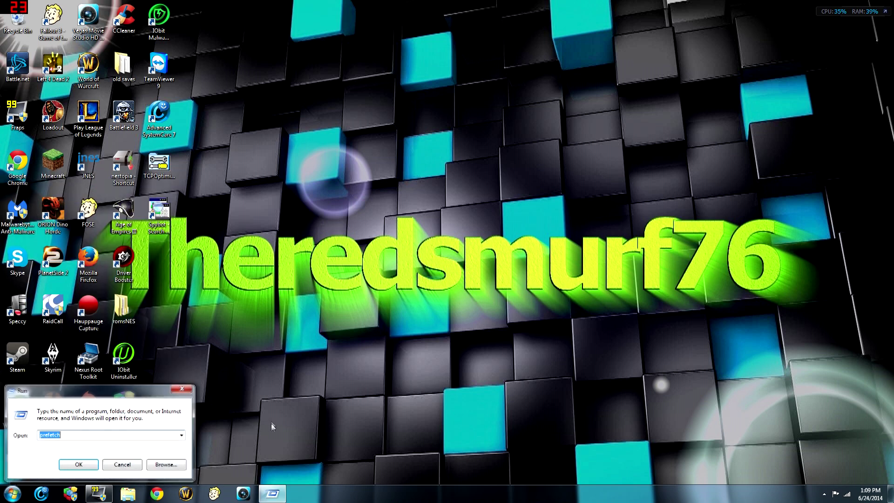
type("msconfig")
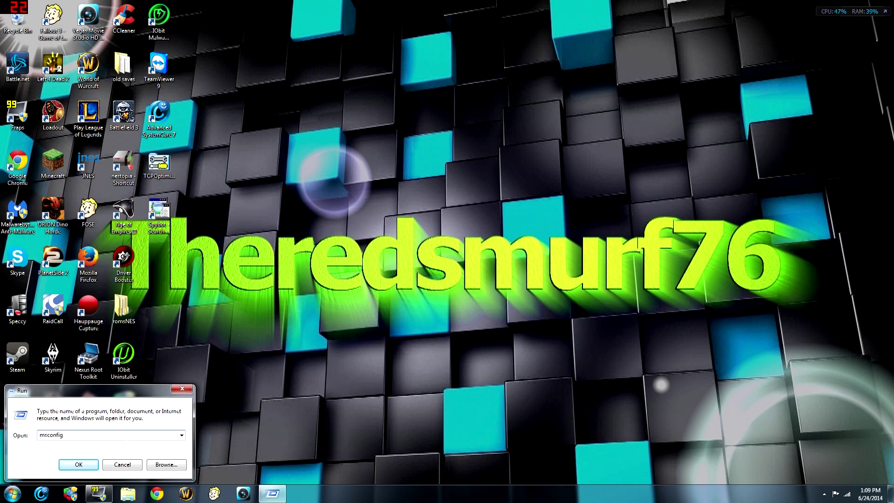
key("Return")
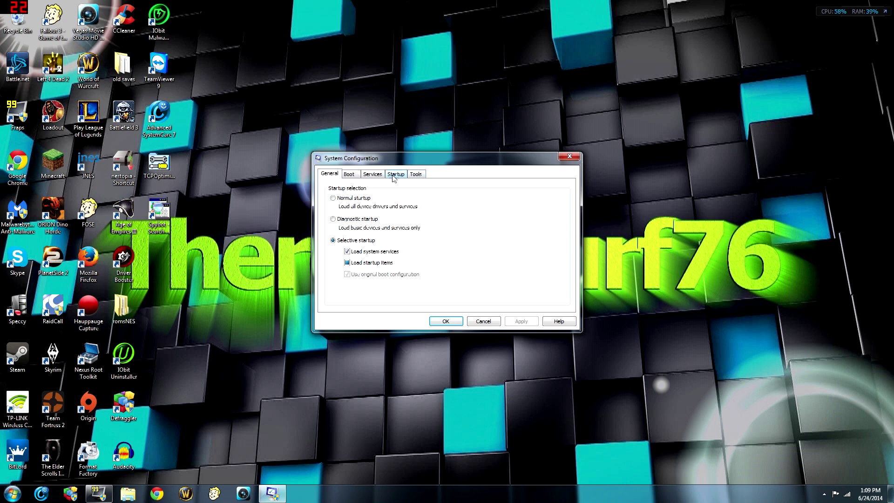
left_click(349, 175)
left_click(329, 175)
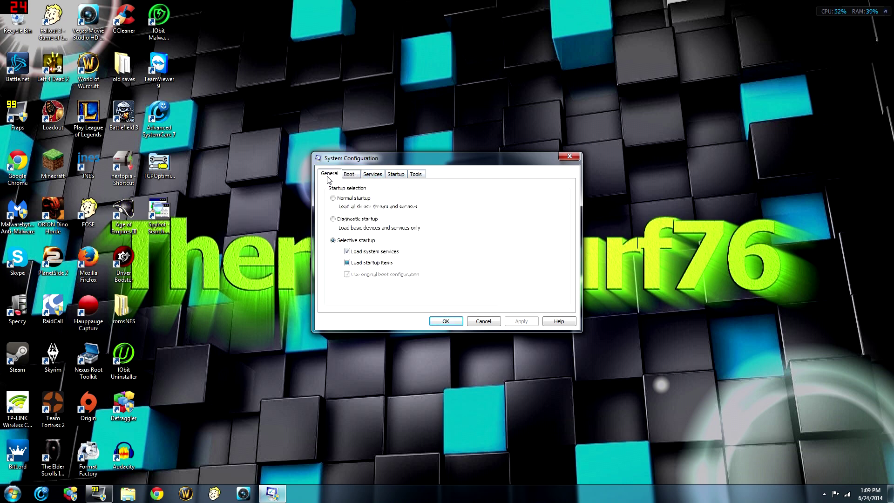
Review the full list of Windows services in System Configuration, including the Steam Client Service entry.
left_click(349, 176)
left_click(371, 175)
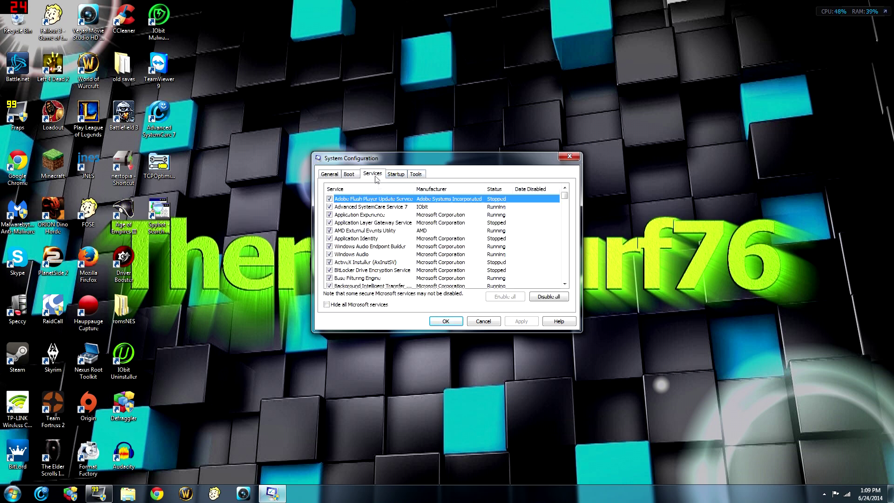
scroll(349, 240, "down", 4)
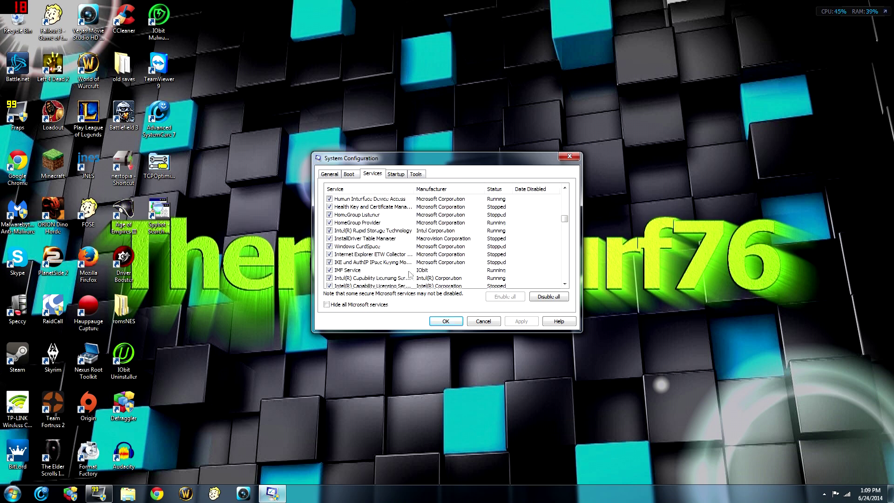
scroll(437, 247, "down", 4)
scroll(436, 248, "down", 2)
scroll(436, 247, "down", 8)
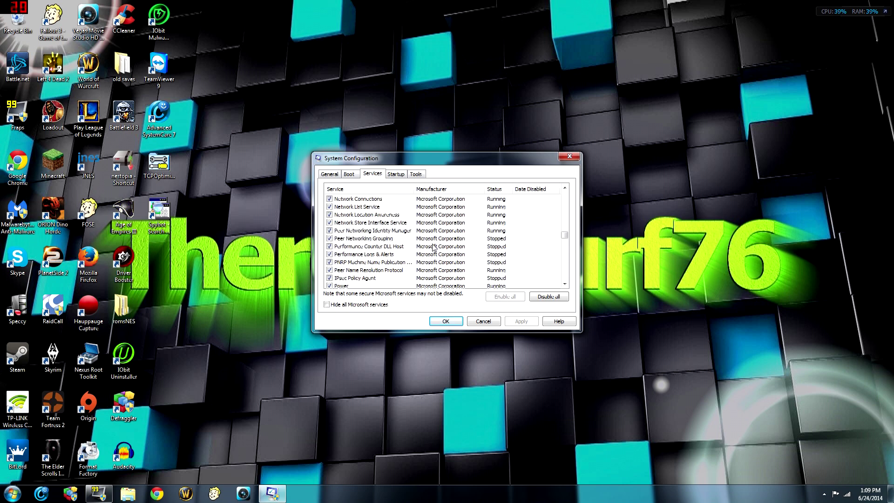
scroll(432, 247, "down", 3)
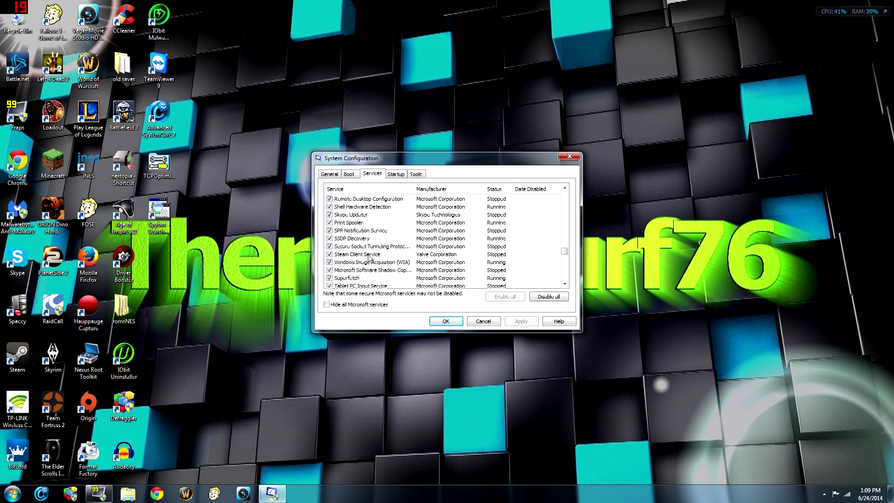
left_click(469, 259)
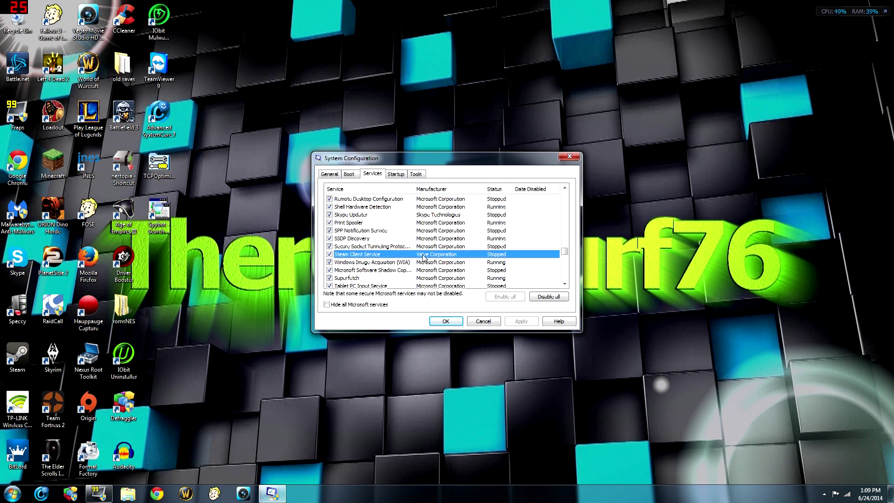
scroll(427, 264, "down", 1)
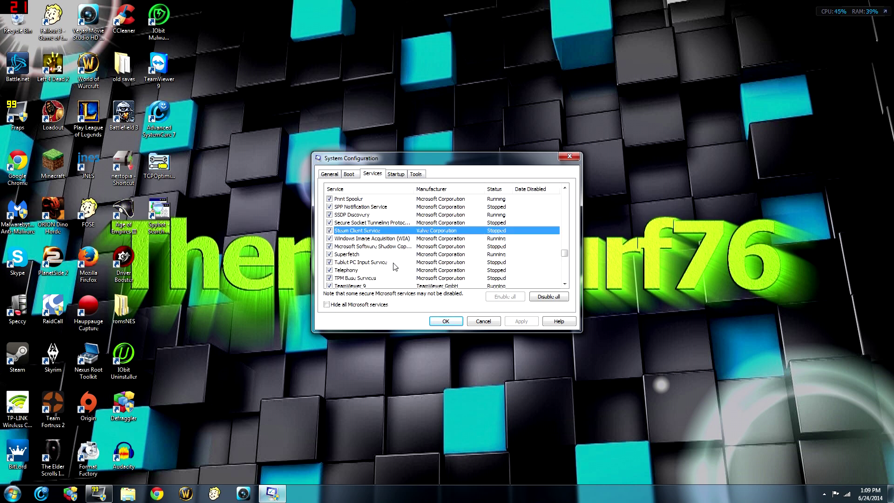
scroll(395, 266, "down", 10)
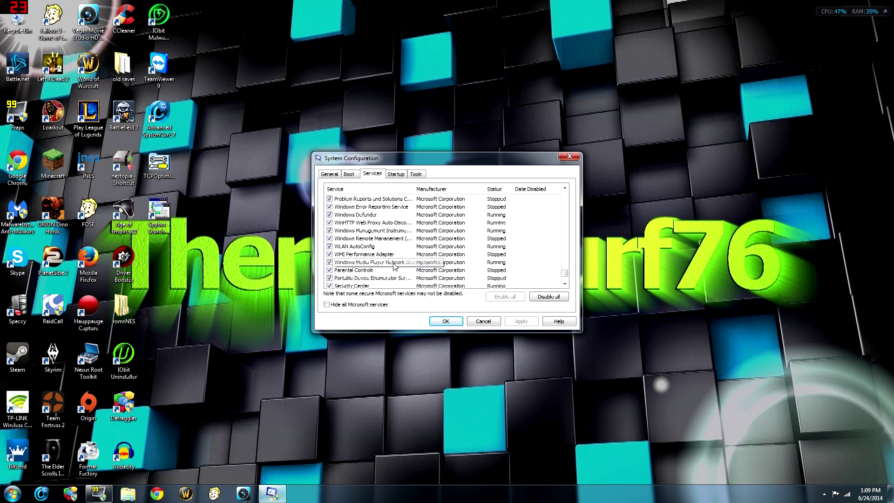
Disable the Origin item in the startup programs list and apply the change.
left_click(397, 176)
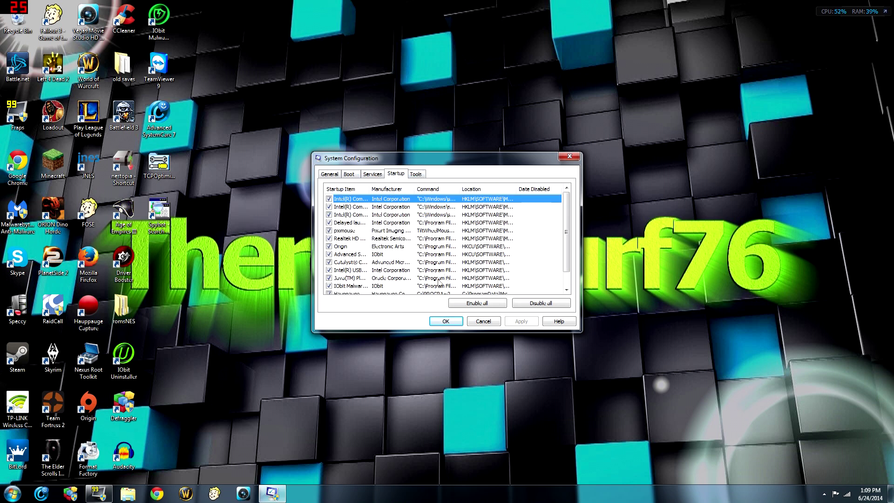
left_click(329, 246)
left_click(521, 322)
Hide all Microsoft services and review the remaining third-party services, including AMD External Events Utility.
left_click(373, 174)
left_click(327, 304)
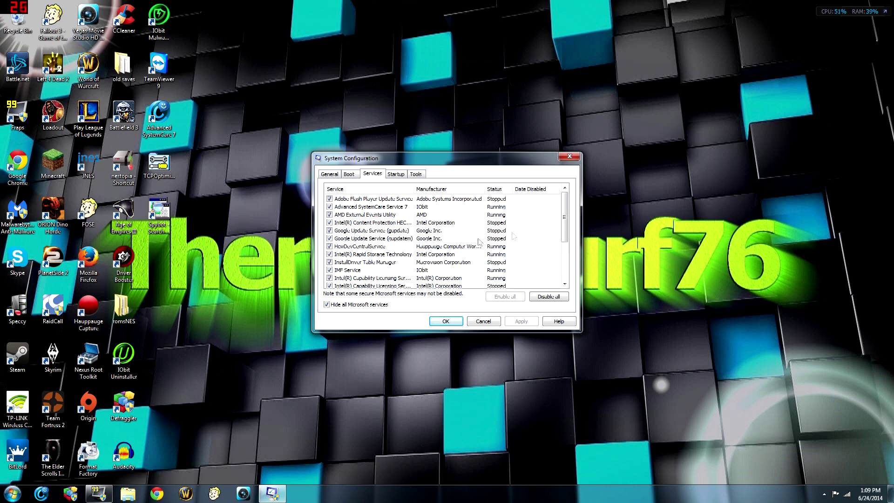
left_click_drag(565, 240, 565, 281)
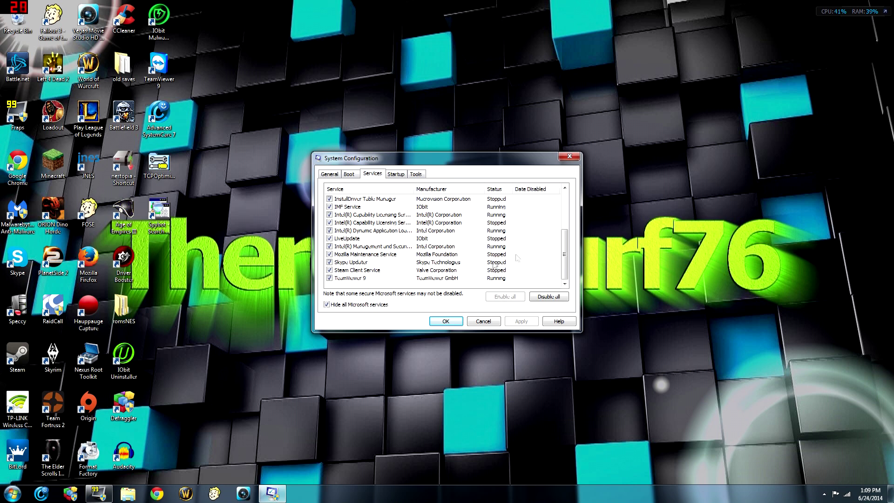
left_click_drag(564, 254, 557, 185)
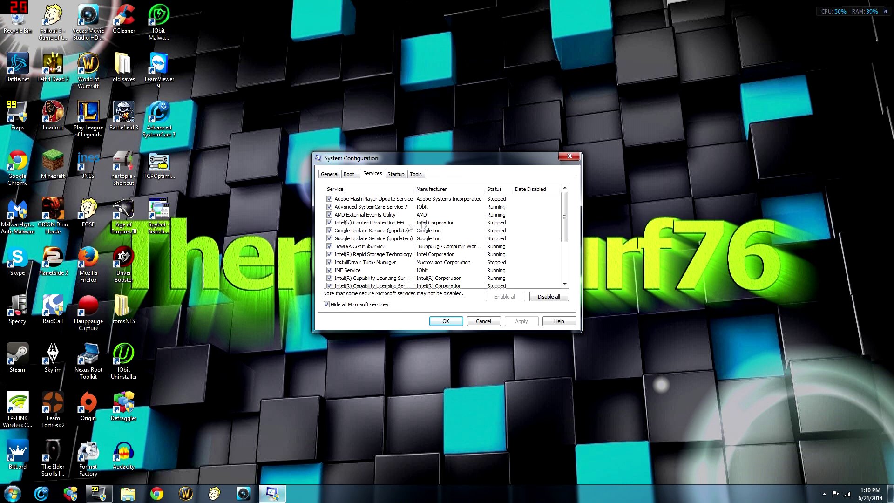
left_click(380, 216)
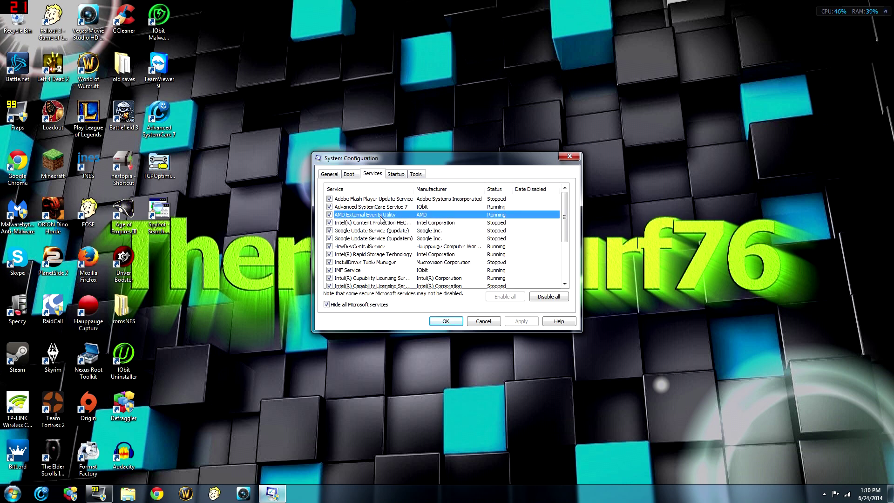
Disable the Advanced SystemCare and IObit Malware Fighter startup items, apply the changes, and close System Configuration.
left_click(396, 175)
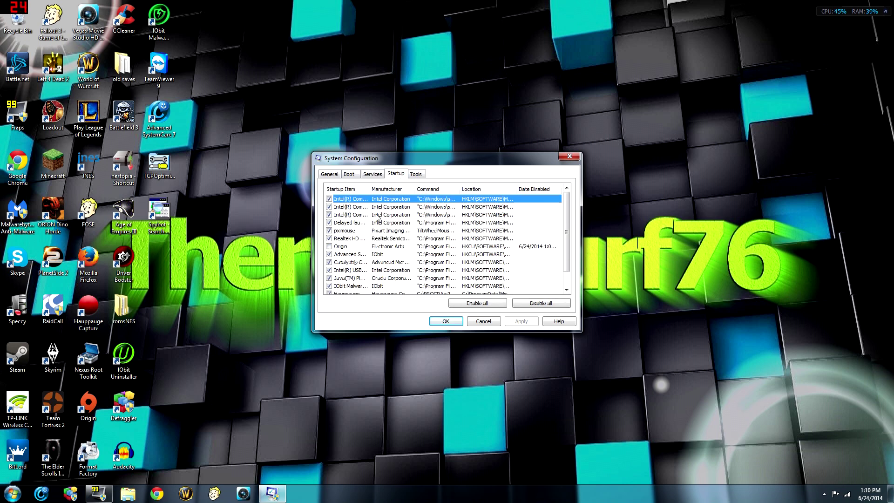
scroll(372, 248, "down", 1)
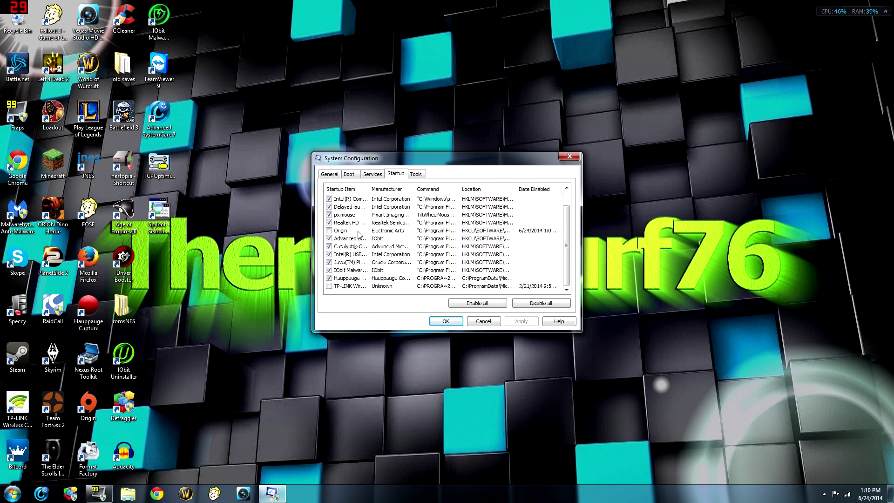
left_click(338, 232)
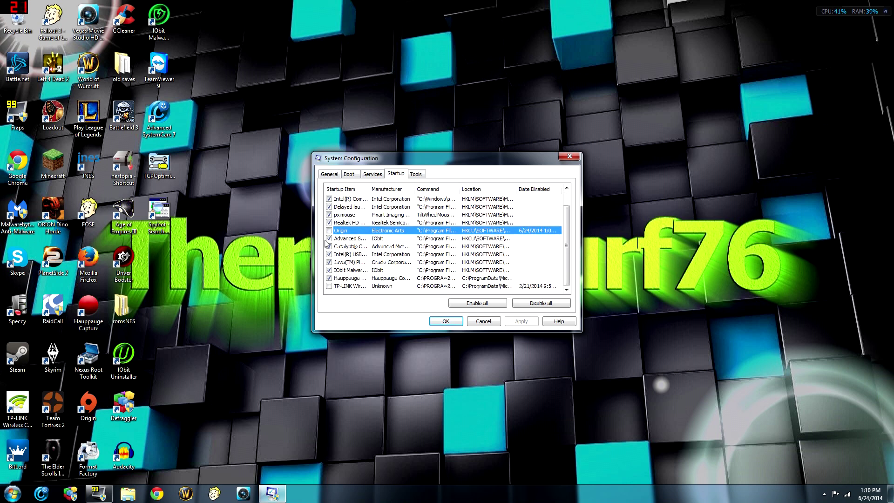
left_click(329, 238)
left_click(329, 246)
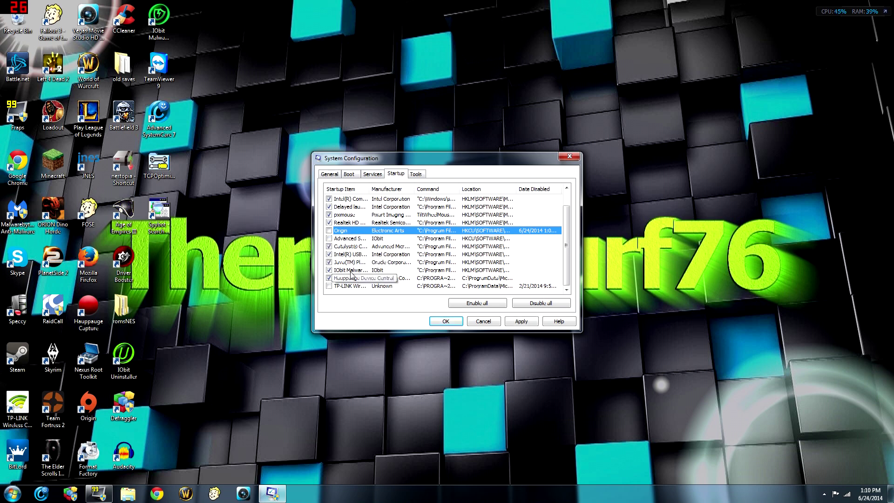
left_click(330, 270)
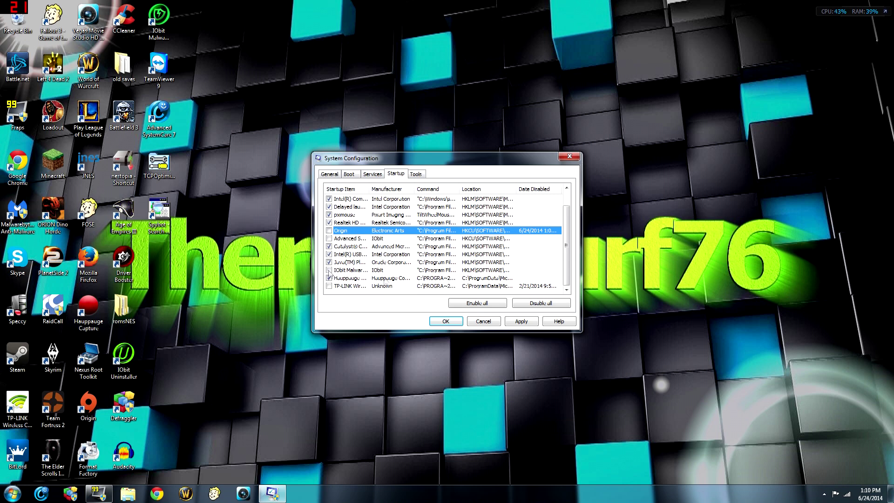
left_click(520, 322)
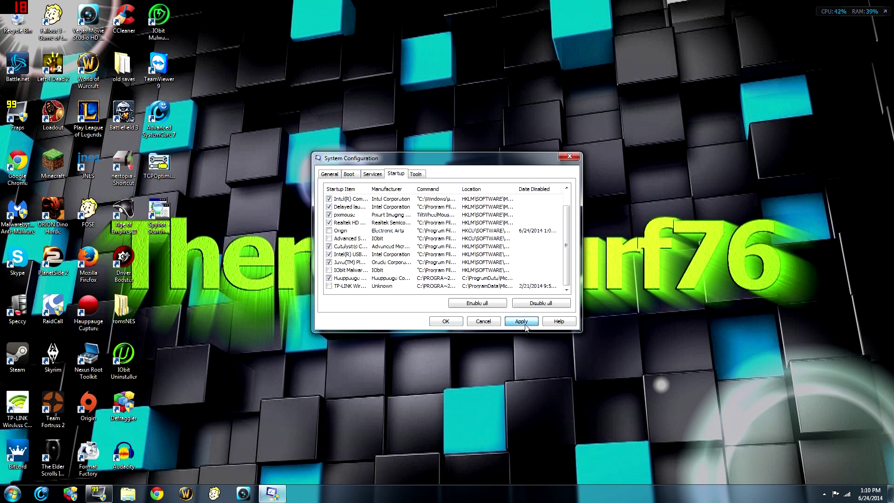
left_click(446, 321)
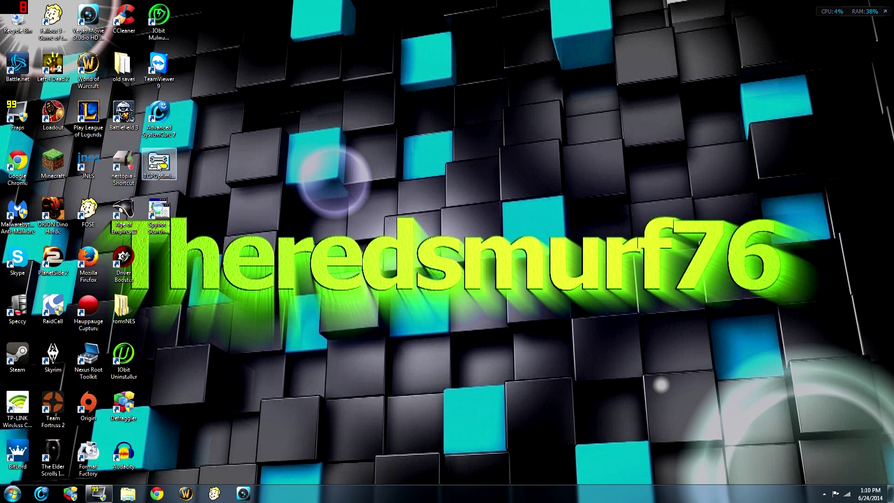
Run TCPOptimizer from the desktop with administrator rights.
right_click(159, 166)
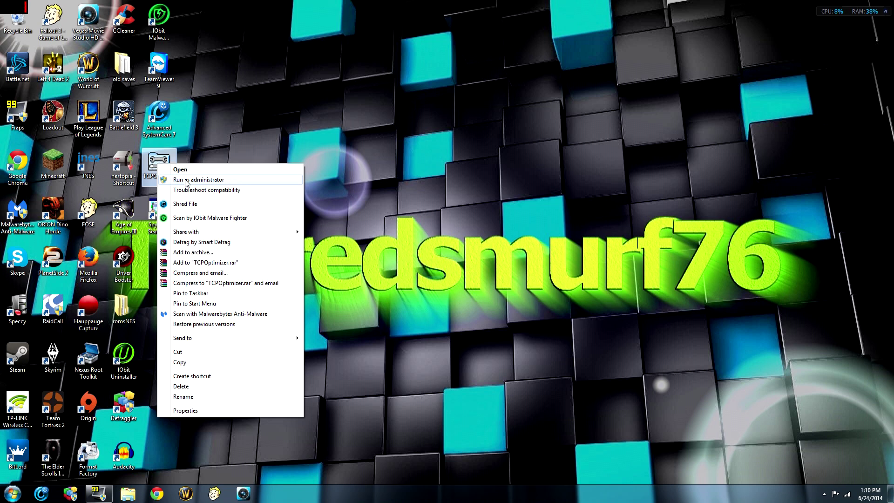
left_click(186, 180)
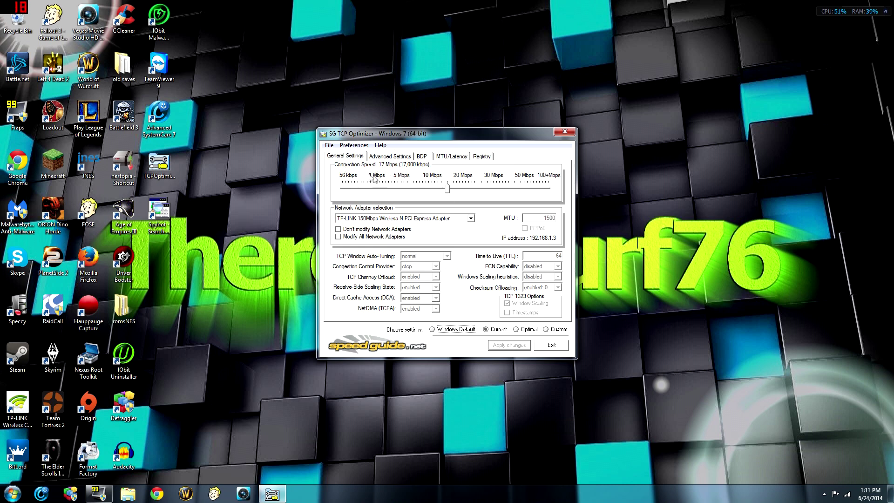
In Google Chrome, search Google for "speed test" and open the Speedtest.net site by Ookla.
left_click(157, 493)
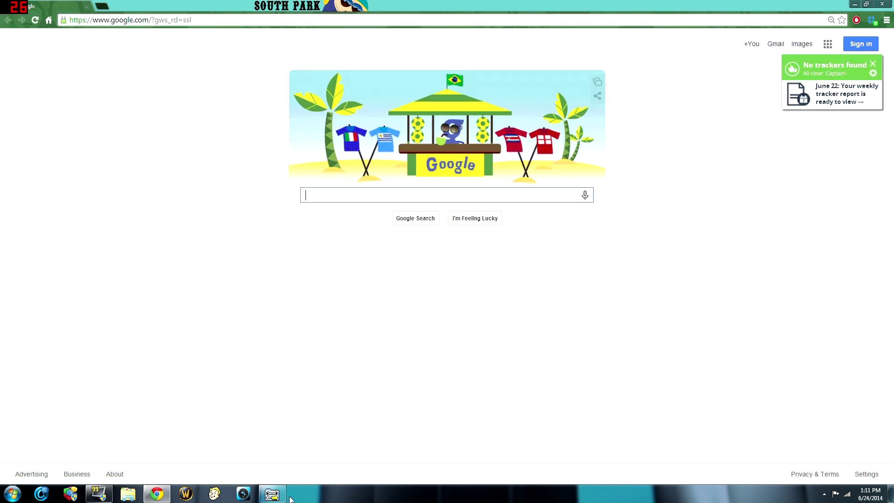
left_click(273, 494)
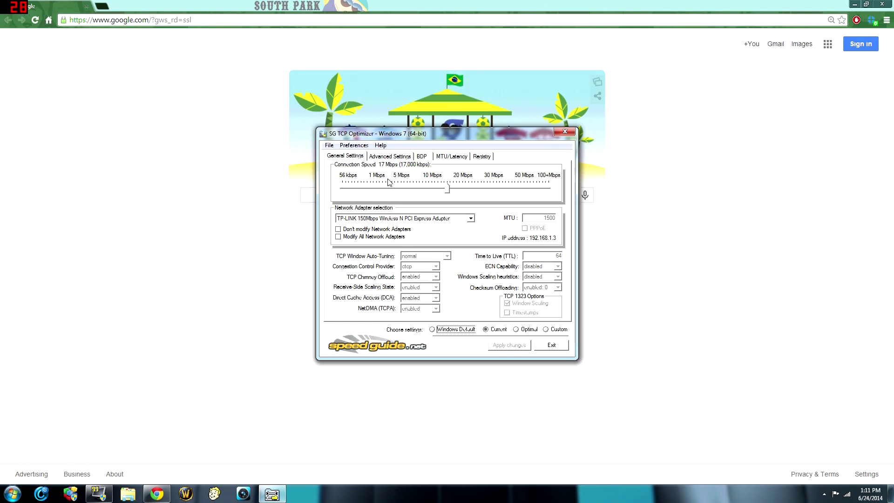
left_click(289, 229)
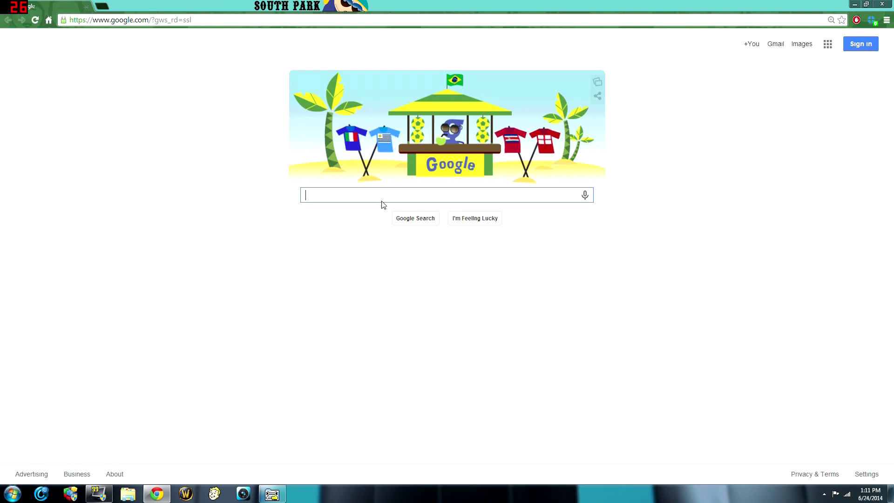
type("sppe")
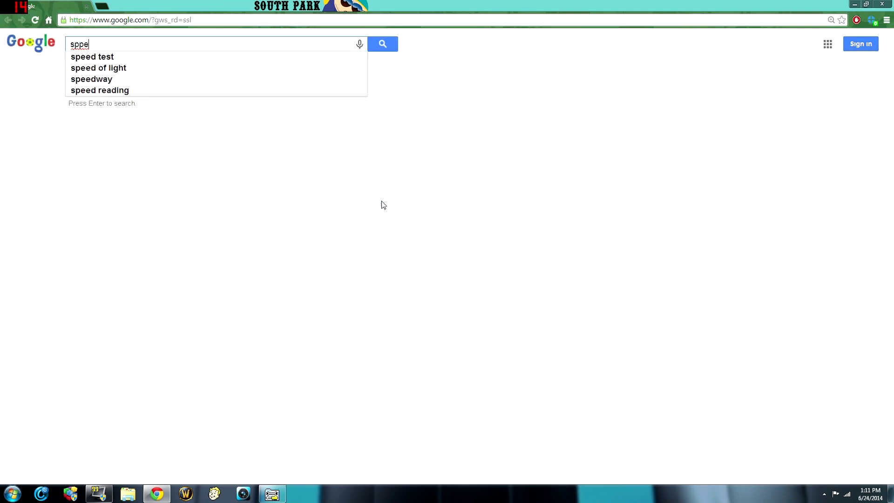
key("BackSpace")
key("BackSpace")
type("eed test")
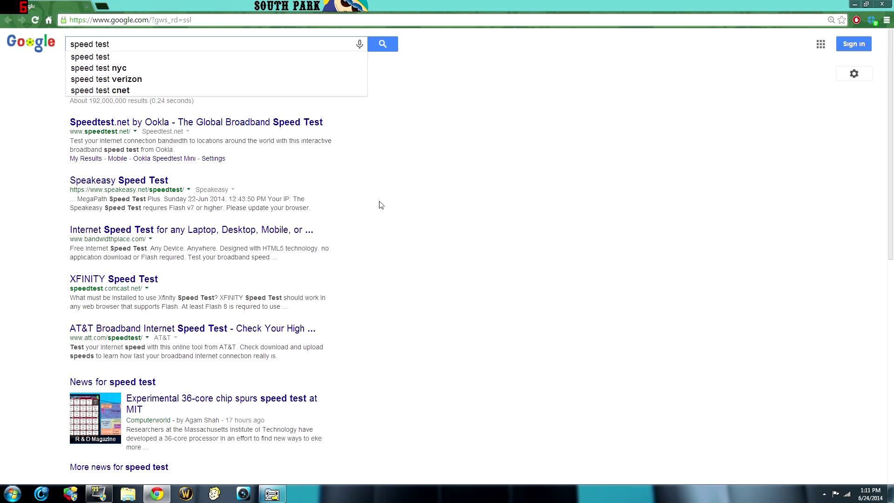
left_click(117, 122)
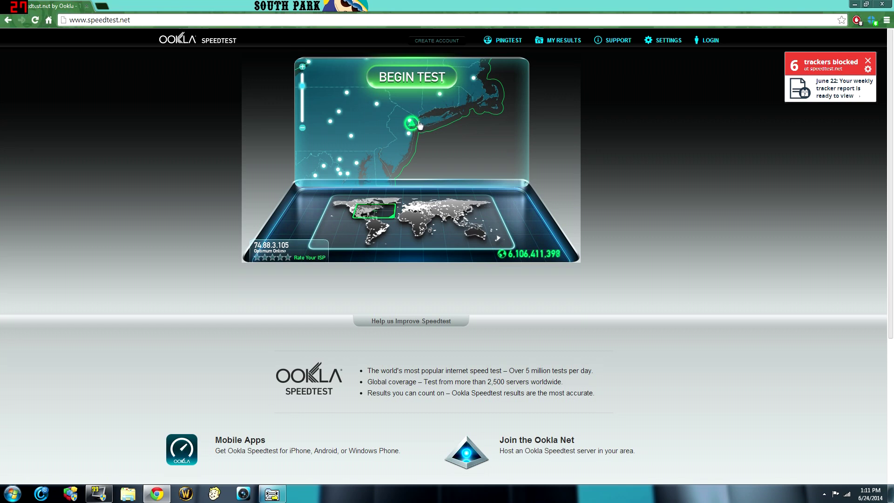
Run the Speedtest.net connection test to measure download speed, and close the browser.
mouse_move(424, 115)
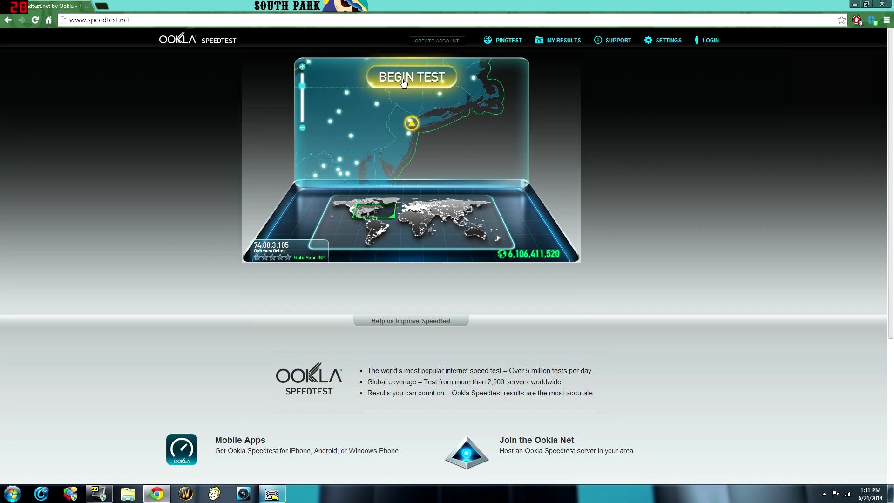
left_click(405, 87)
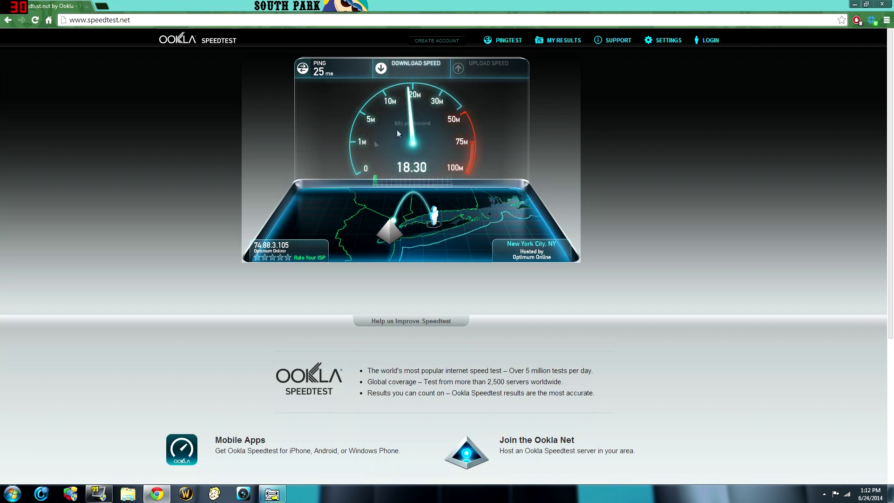
left_click(881, 4)
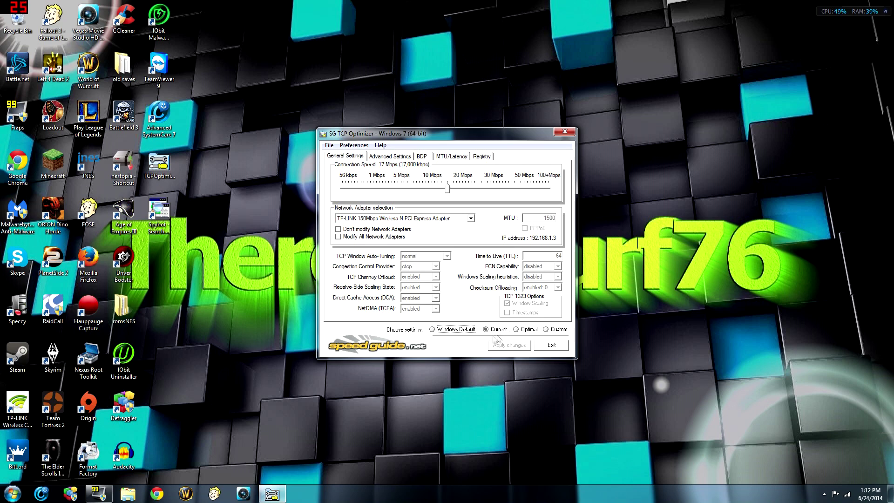
Switch SG TCP Optimizer's settings choice to Custom so the network values can be edited.
left_click(546, 329)
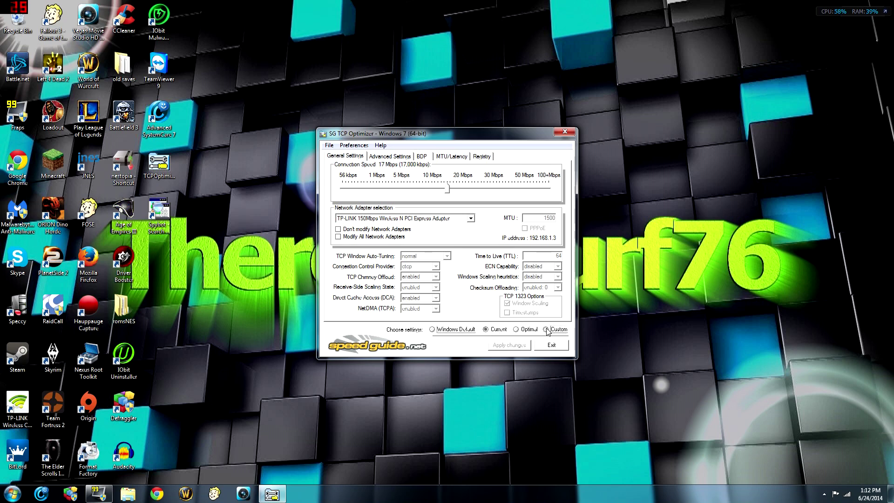
left_click(486, 330)
left_click(545, 330)
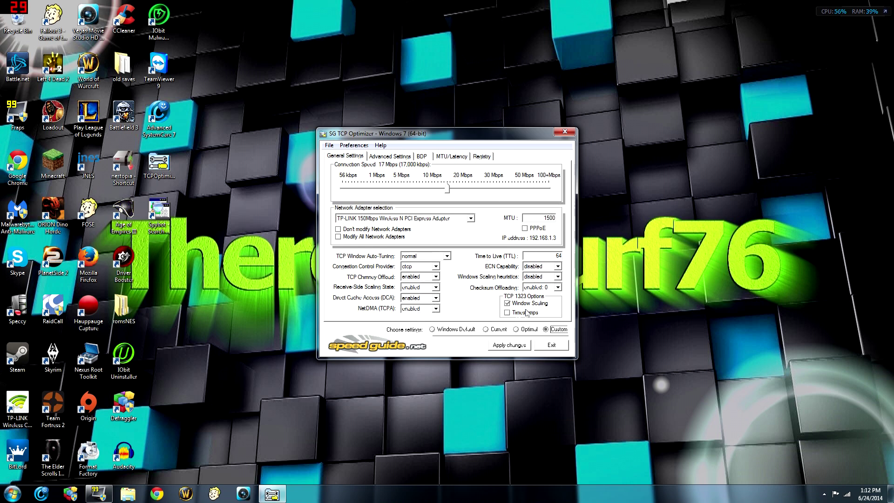
In the advanced settings, set the Network Memory Allocation Size to "optimized: 3".
left_click(387, 157)
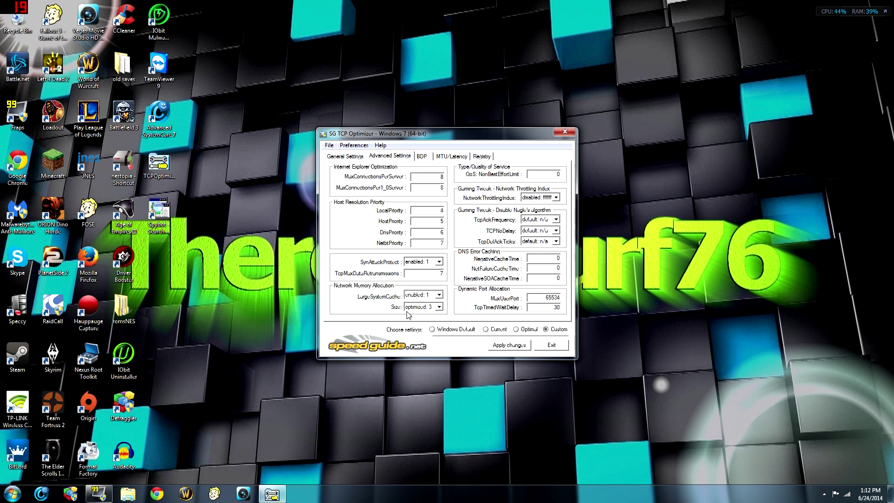
left_click(438, 307)
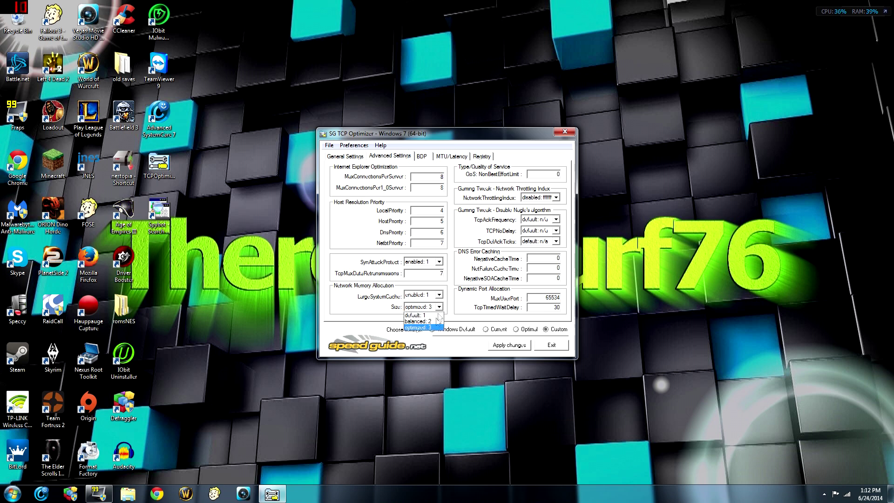
left_click(419, 327)
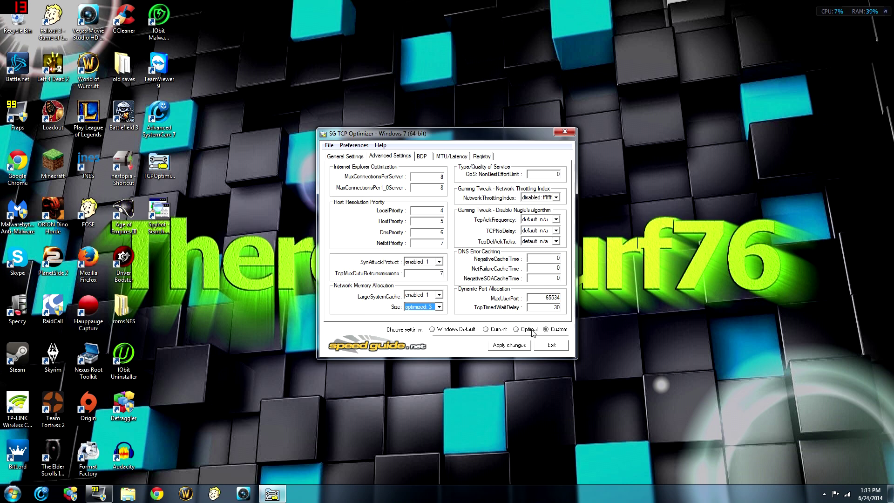
Return the settings choice to Current and exit SG TCP Optimizer.
left_click(486, 329)
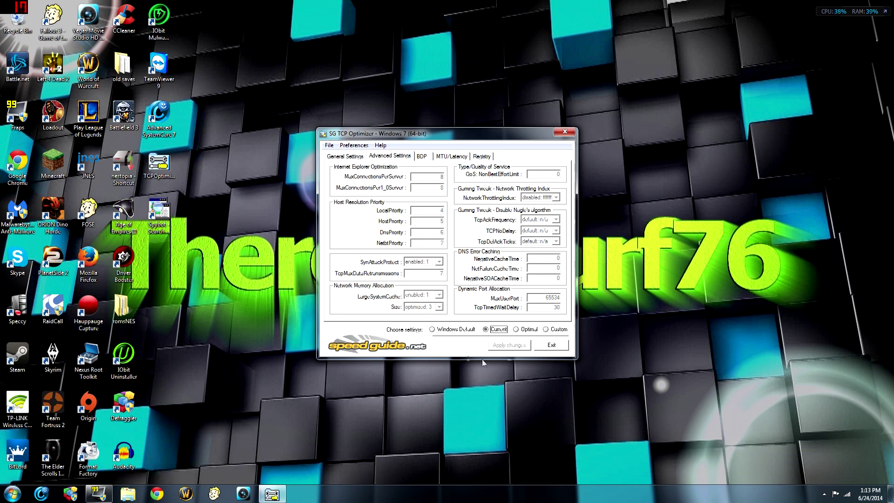
left_click(551, 346)
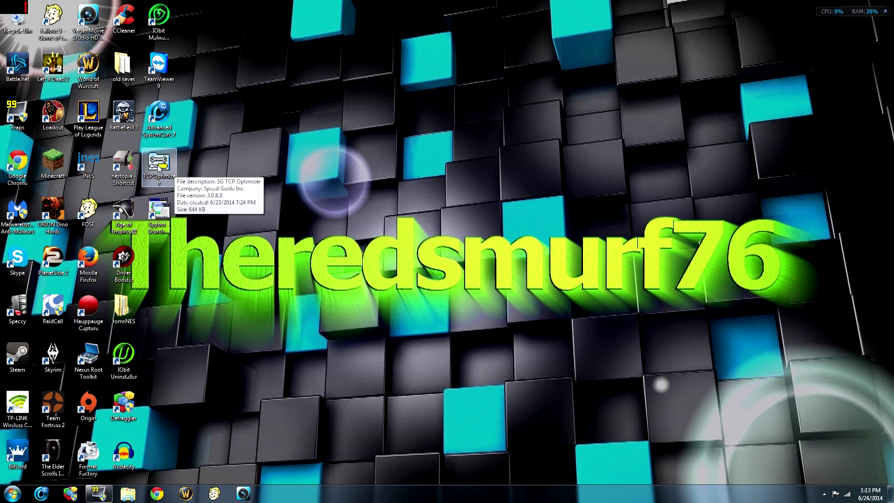
Launch Spybot - Search & Destroy past its legal notice, and start a check for problems that keeps running minimized.
left_click(167, 221)
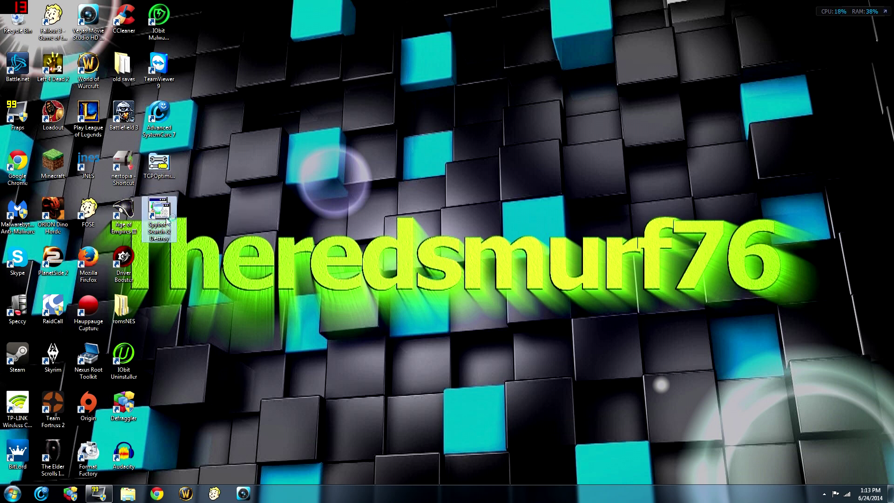
double_click(167, 221)
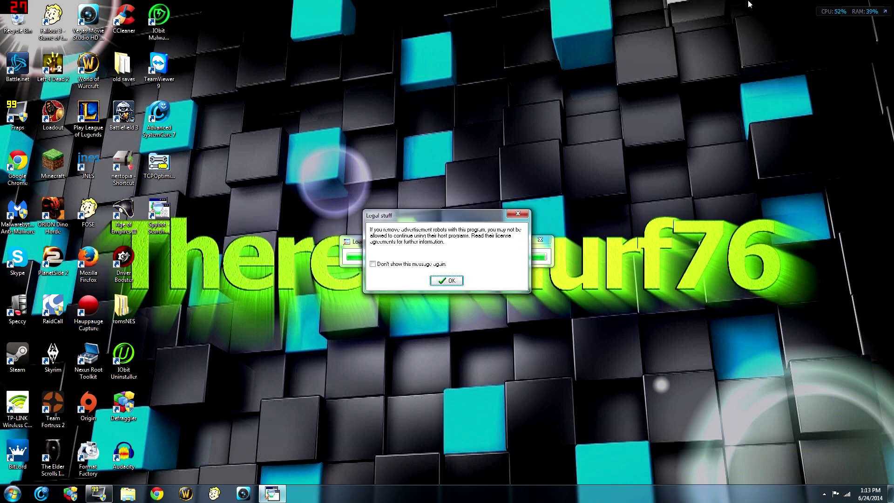
left_click(447, 280)
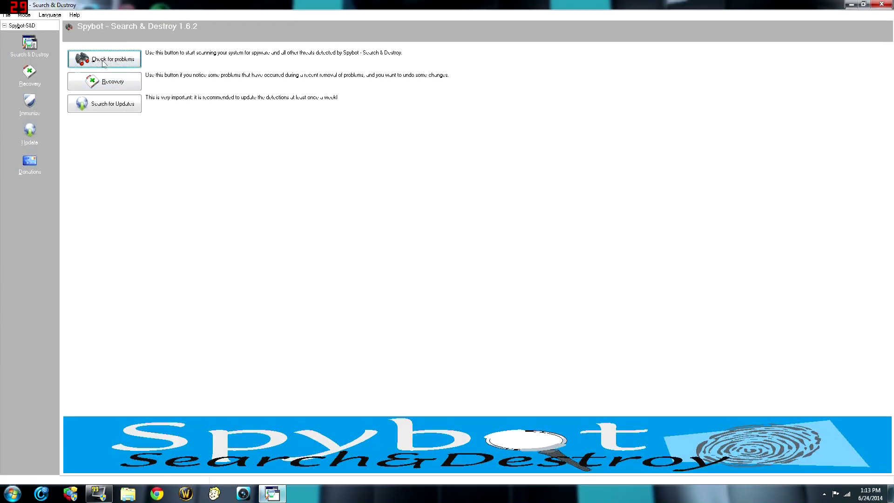
left_click(111, 60)
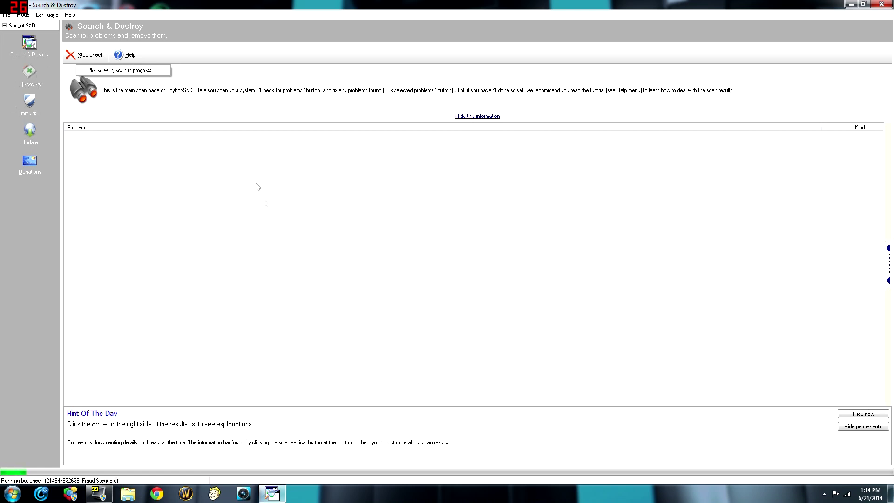
left_click(851, 5)
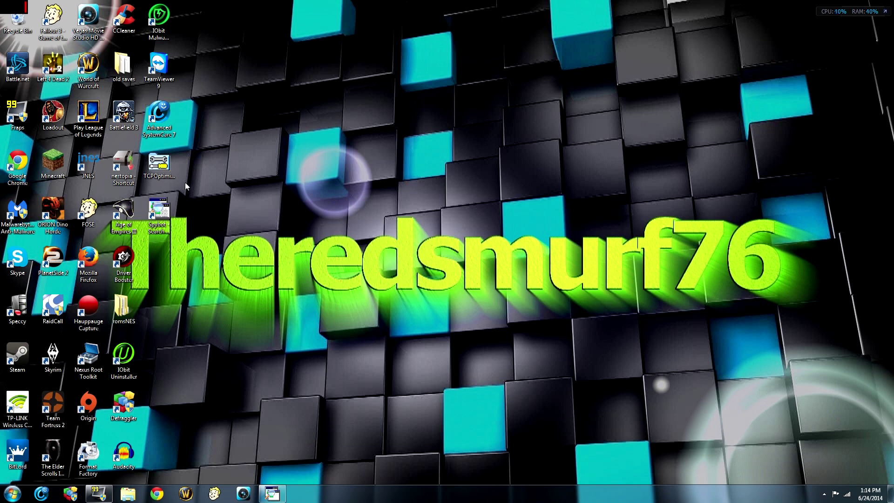
Reopen SG TCP Optimizer, choose the Optimal settings to preview the list of changes, and exit without applying them.
double_click(157, 172)
left_click(512, 256)
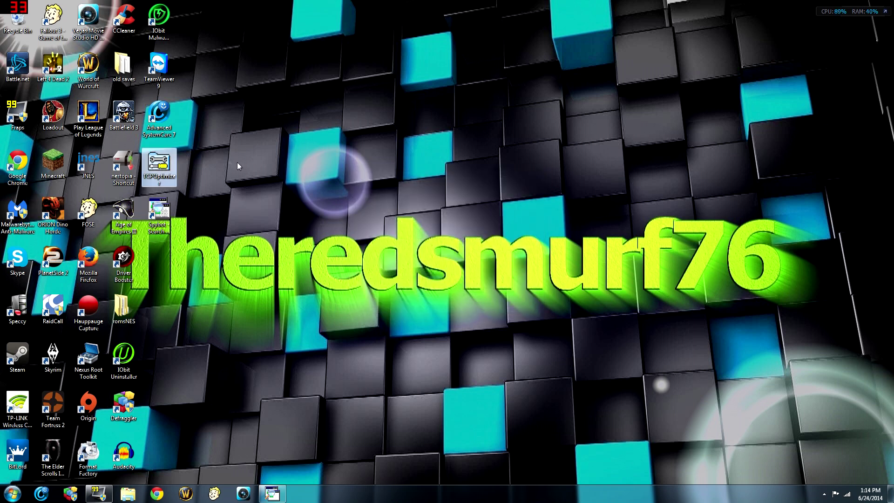
right_click(159, 166)
left_click(195, 184)
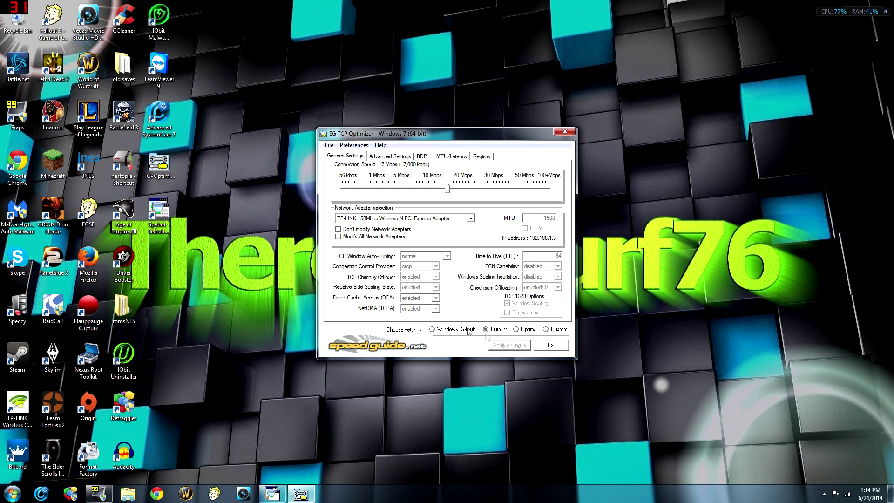
left_click(517, 329)
left_click(509, 349)
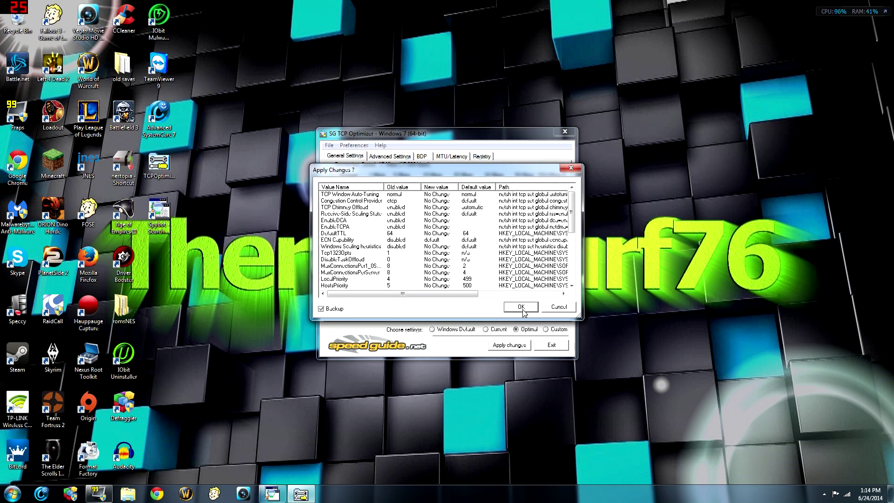
left_click(558, 307)
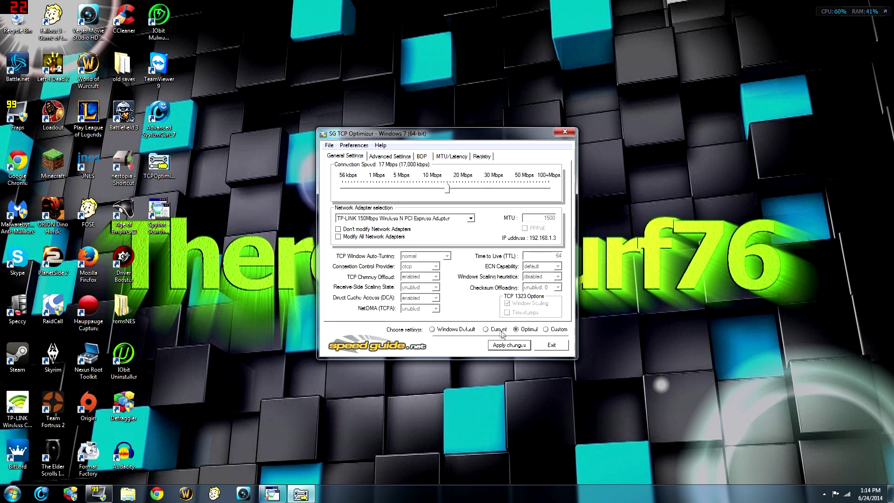
left_click(552, 346)
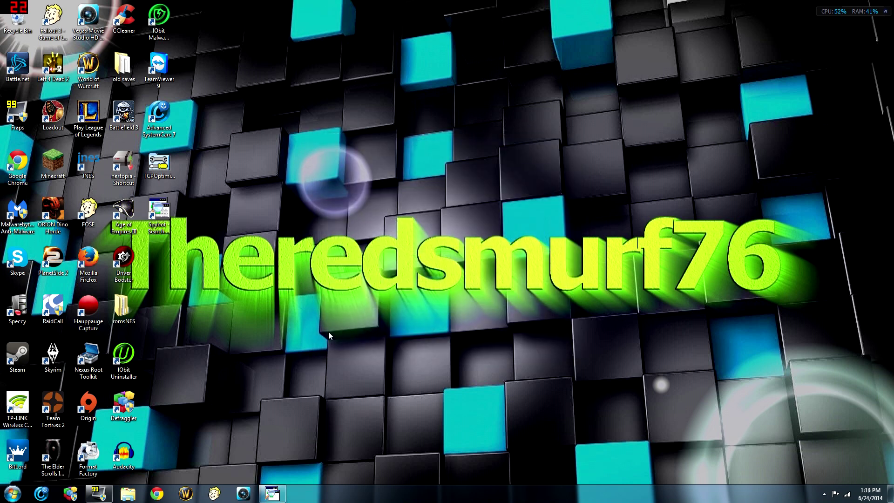